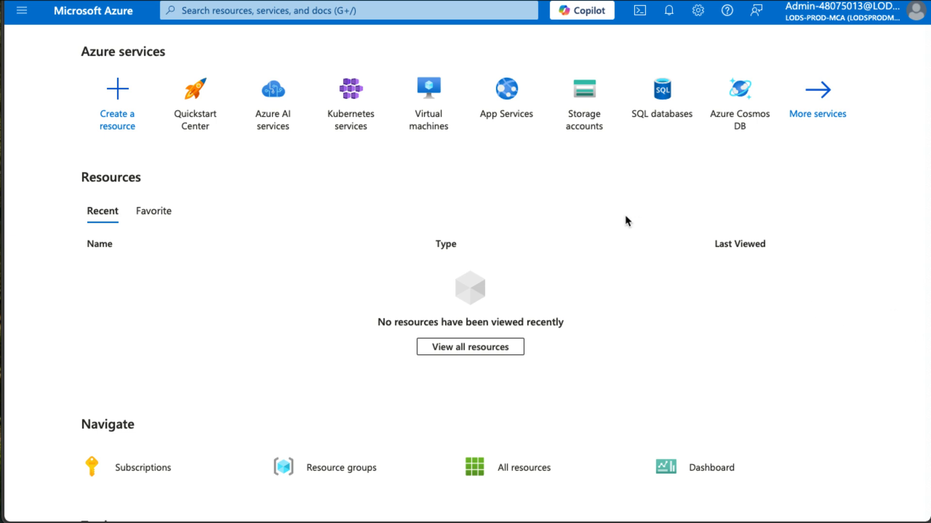
# - Find the key vault mykeyvault48075013 by searching for "key" and open its secrets list
pyautogui.click(360, 10)
pyautogui.write('key')
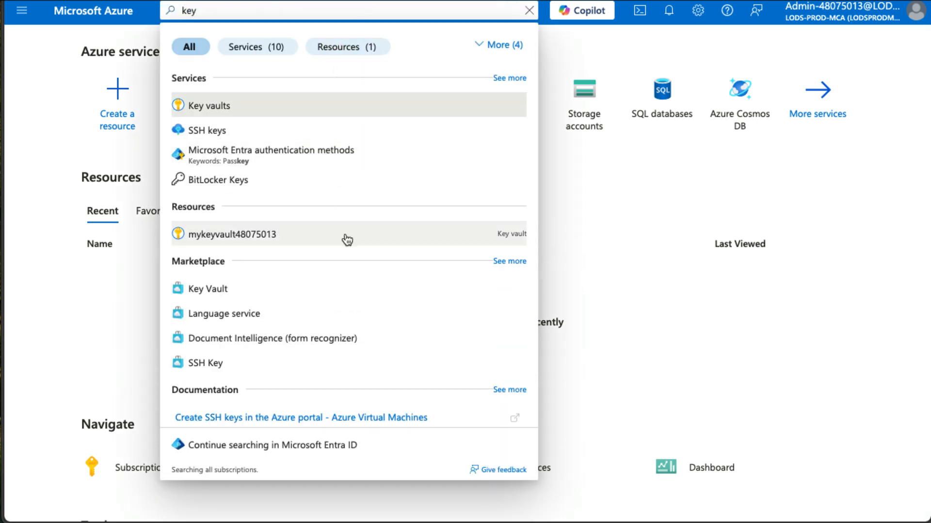
pyautogui.click(345, 235)
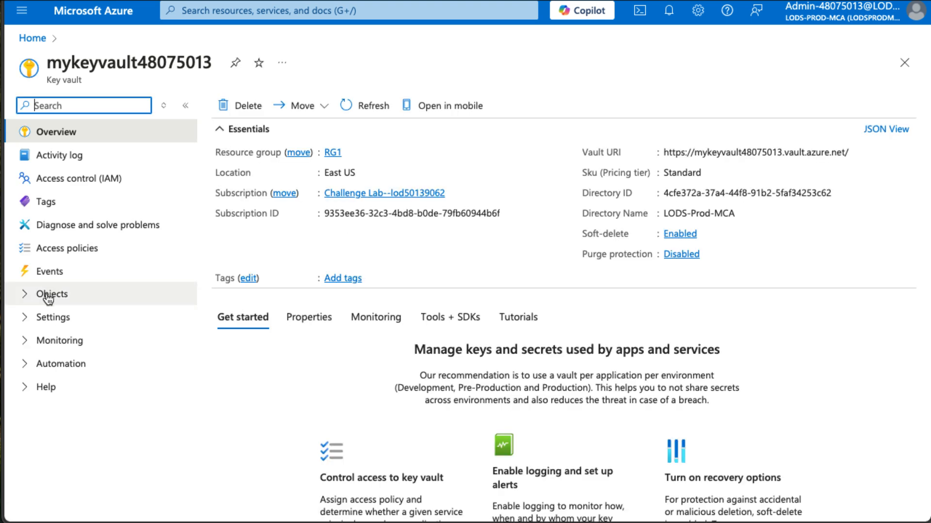
pyautogui.click(47, 294)
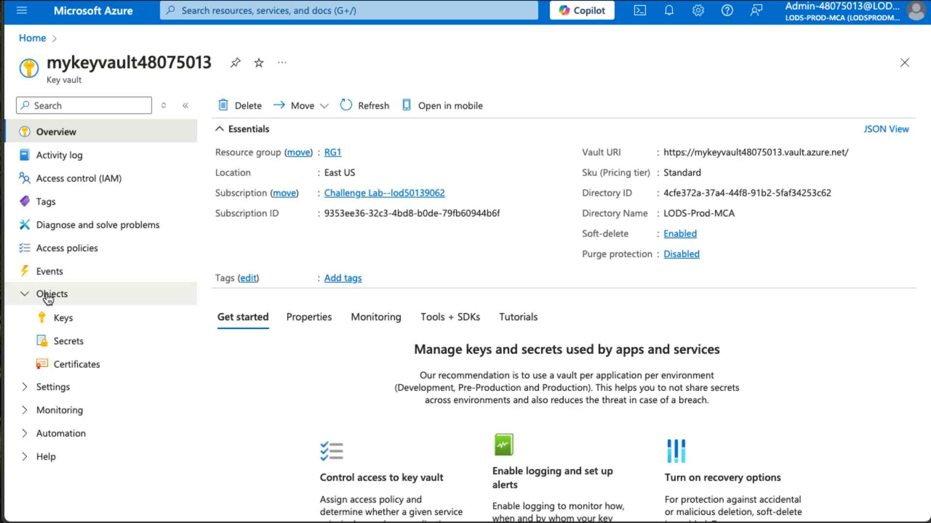
pyautogui.click(78, 341)
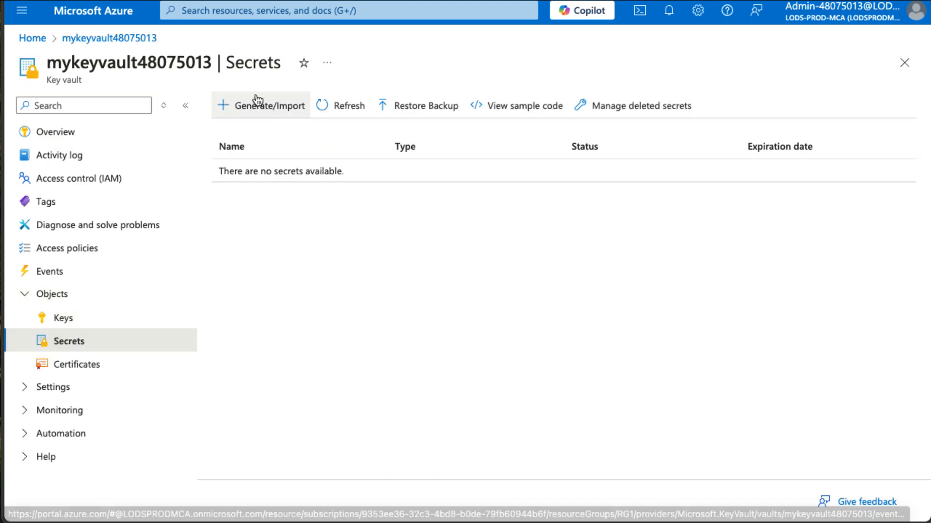
# - Create a manual key vault secret named challenge-secret, filling in the secret value field
pyautogui.click(256, 103)
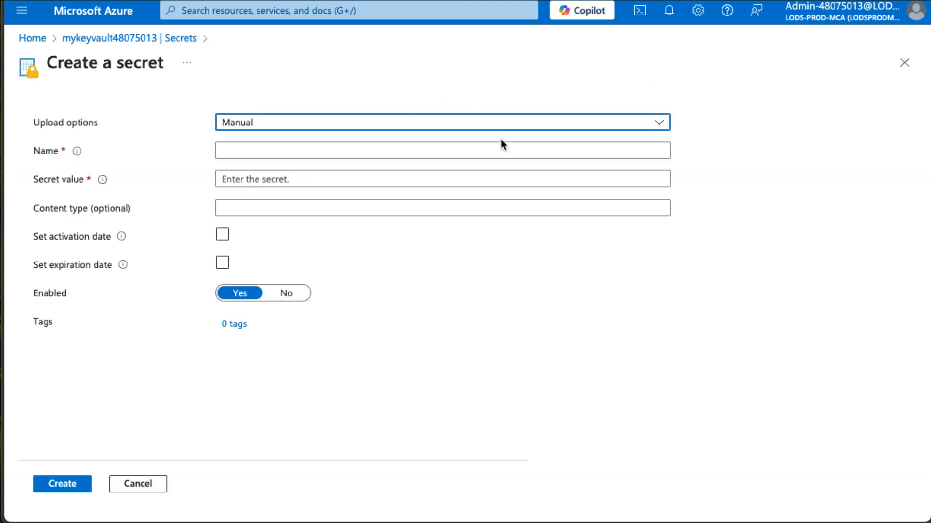
pyautogui.click(363, 152)
pyautogui.hotkey('ctrl', 'v')
pyautogui.press('Tab')
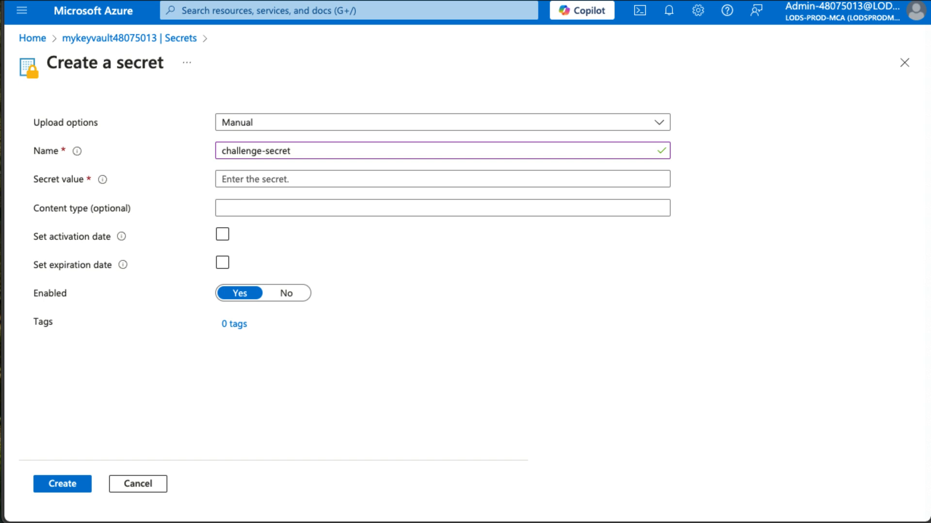
pyautogui.click(249, 179)
pyautogui.hotkey('ctrl', 'v')
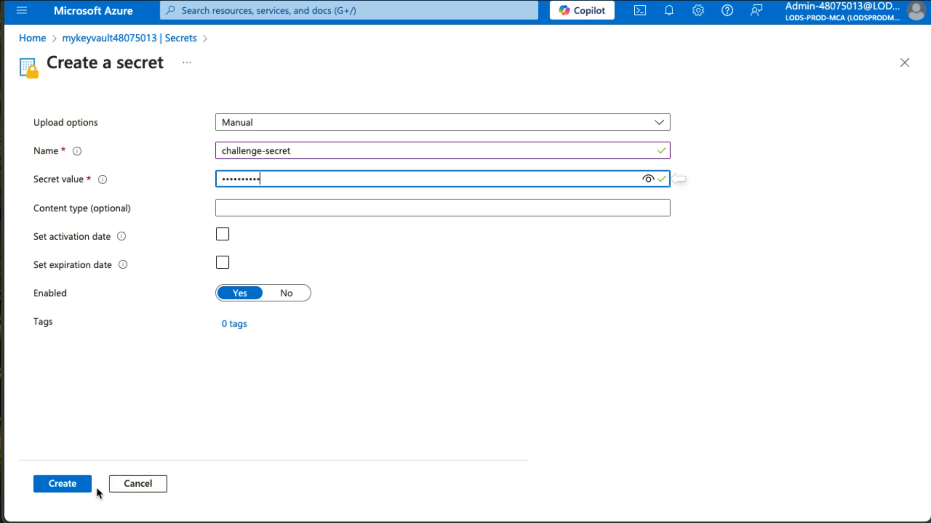
pyautogui.click(63, 490)
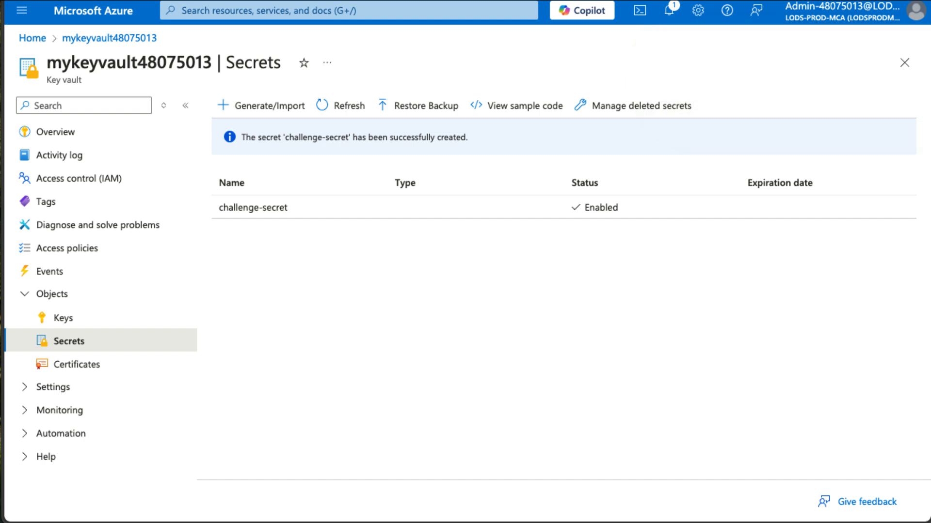
# - Start a Bash Cloud Shell without storage on the Challenge Lab subscription and run "az keyvault secret show --vault-name mykeyvault48075013 --name challenge-secret"
pyautogui.click(639, 11)
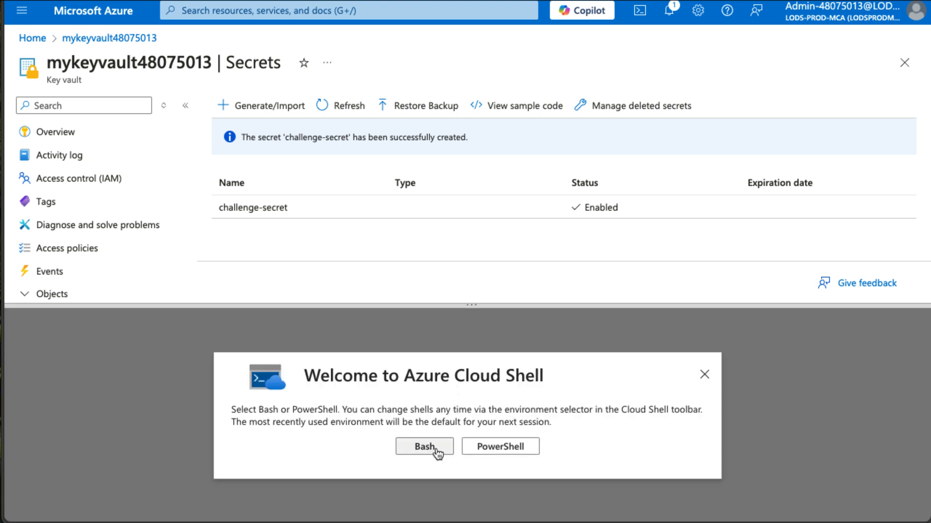
pyautogui.click(427, 446)
pyautogui.click(247, 441)
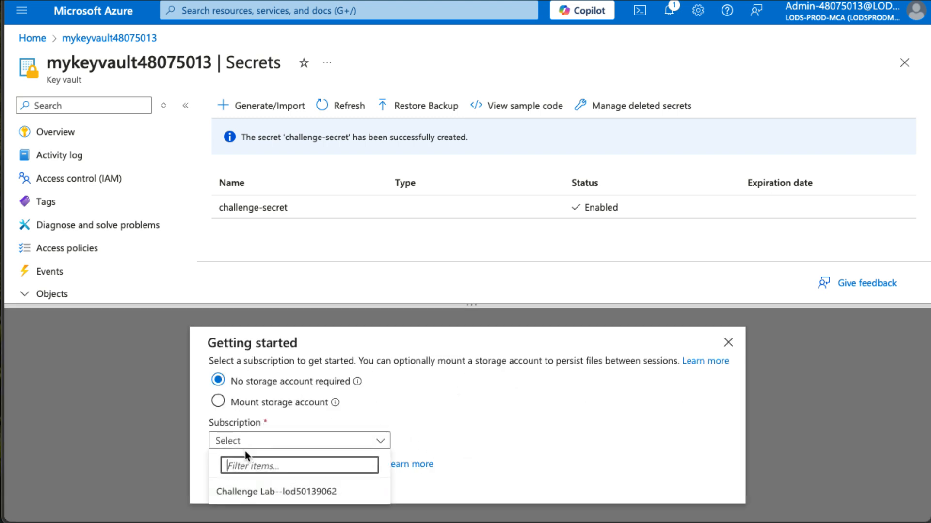
pyautogui.click(242, 491)
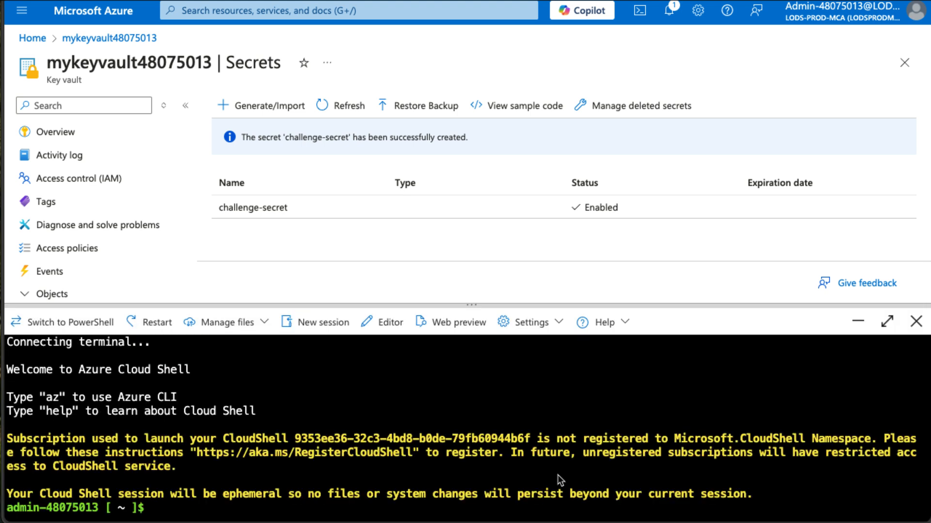
pyautogui.hotkey('ctrl', 'v')
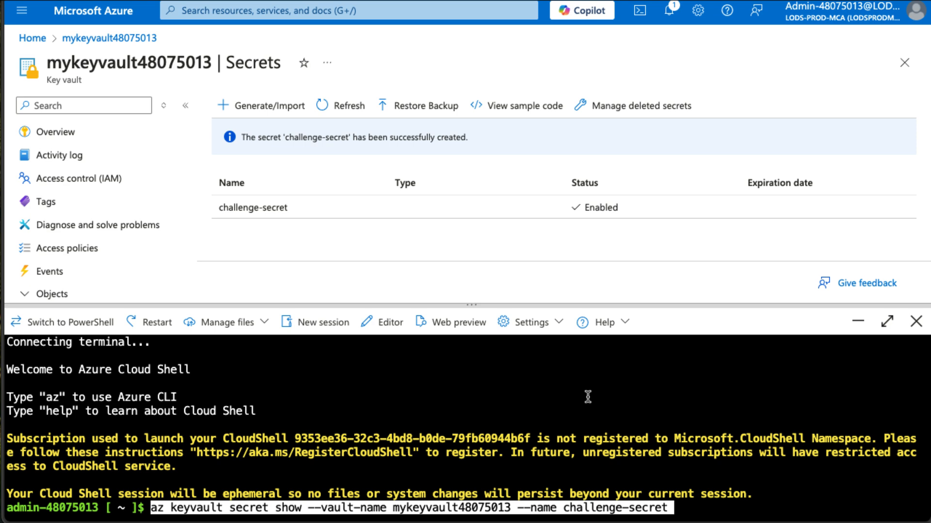
pyautogui.press('Return')
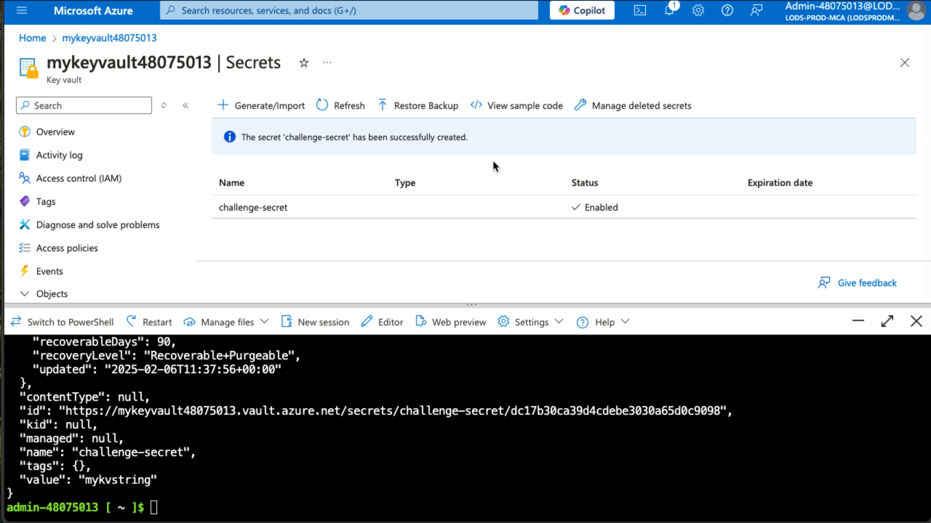
# - Find and open the virtual network VNET, and minimize the Cloud Shell pane
pyautogui.click(358, 10)
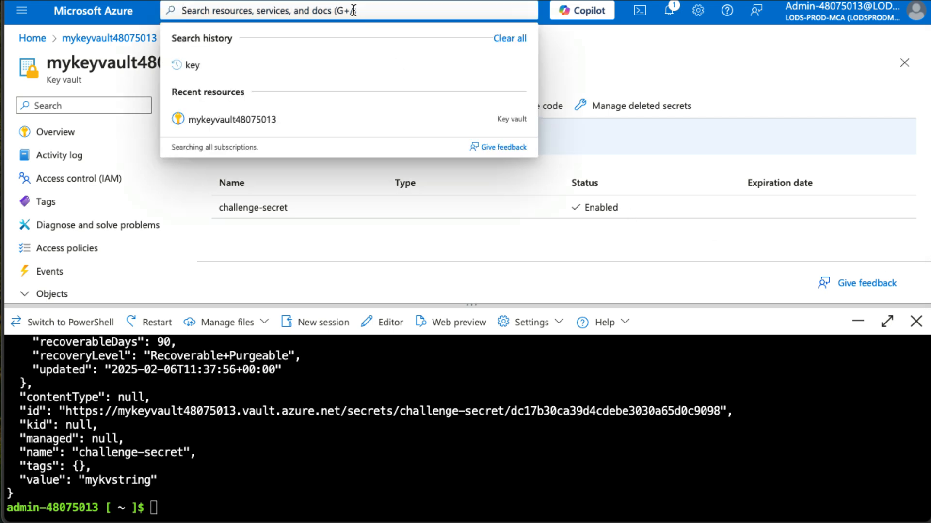
pyautogui.write('vnet')
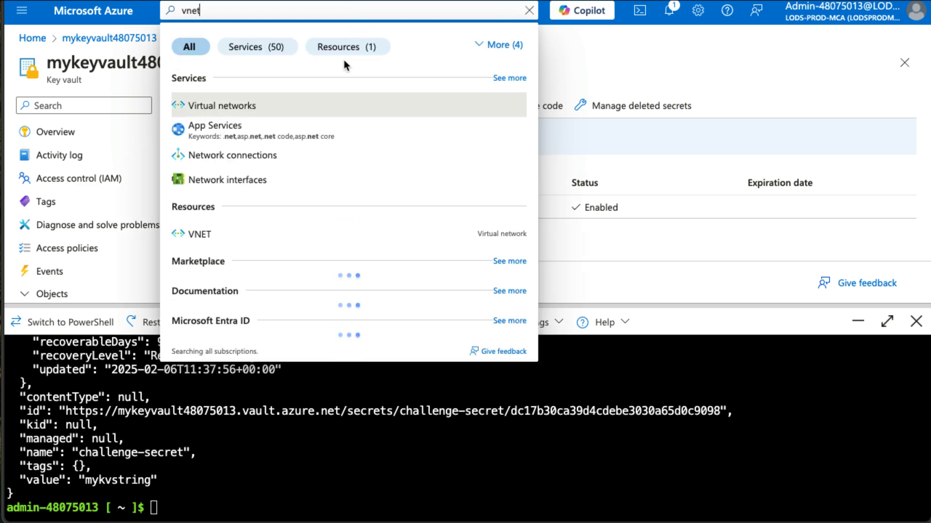
pyautogui.click(297, 236)
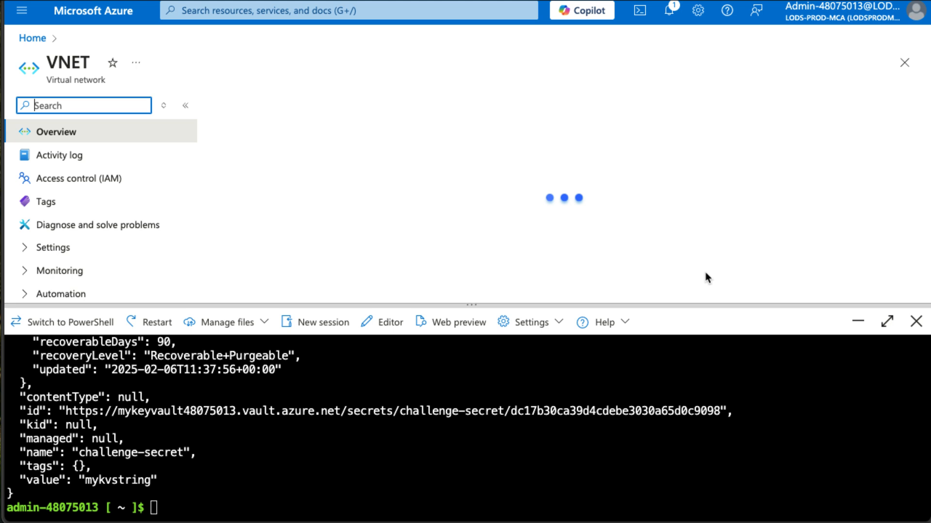
pyautogui.click(856, 322)
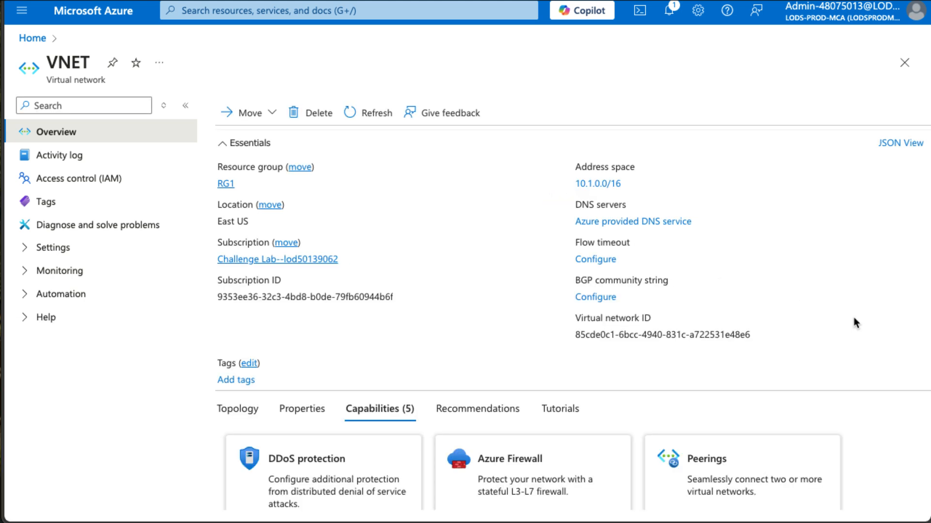
# - Open VNET's service endpoints and expand the Microsoft.KeyVault entry to examine its subnet
pyautogui.click(75, 256)
pyautogui.scroll(-2, 124, 346)
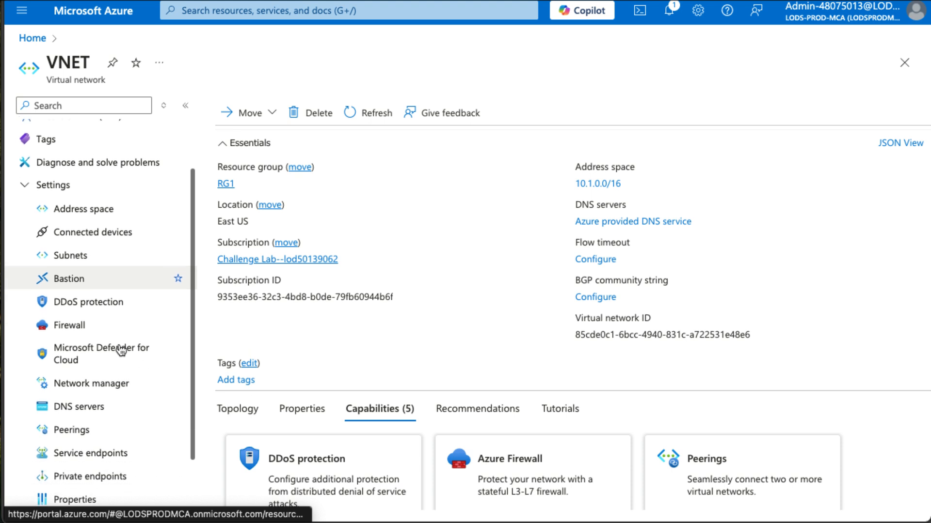
pyautogui.click(127, 442)
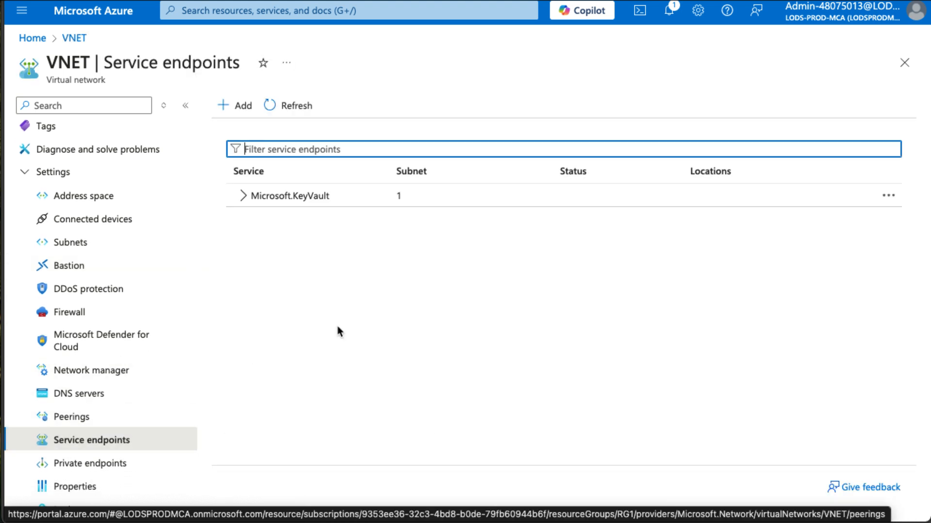
pyautogui.click(243, 196)
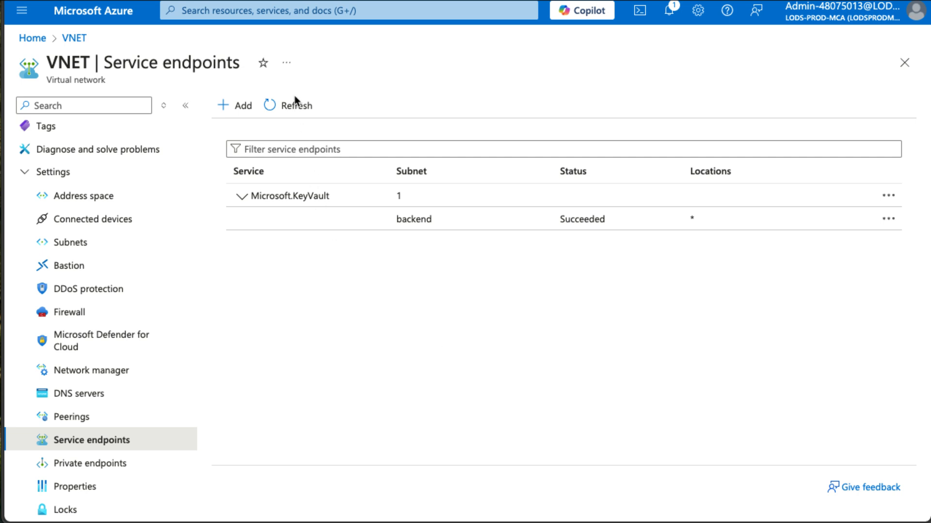
# - Search for "nsg", open the network security group webapp-nsg and show its outbound security rules
pyautogui.click(285, 11)
pyautogui.write('nsg')
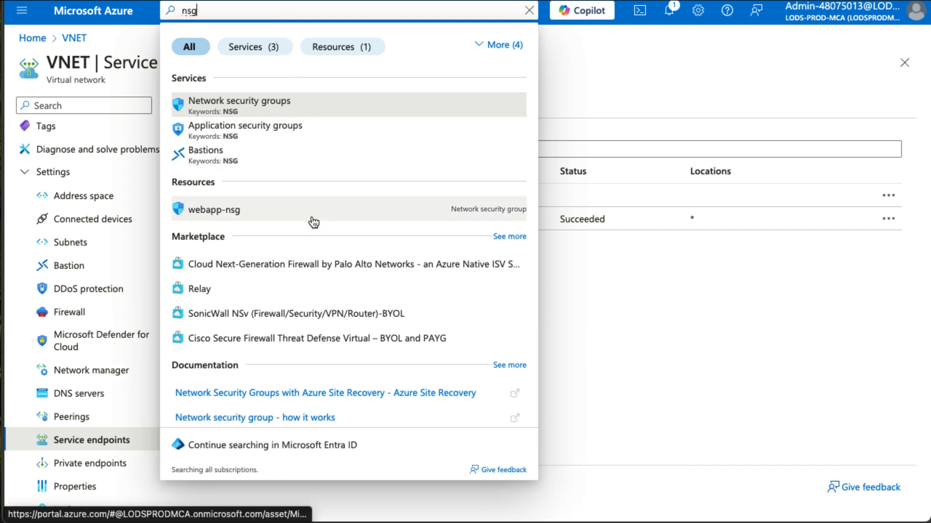
pyautogui.click(312, 221)
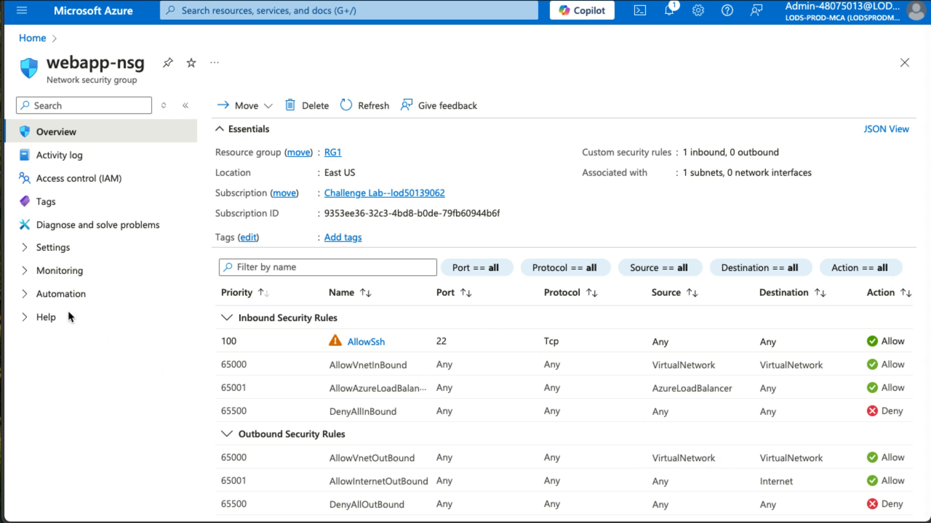
pyautogui.hotkey('ctrl', '/')
pyautogui.click(38, 248)
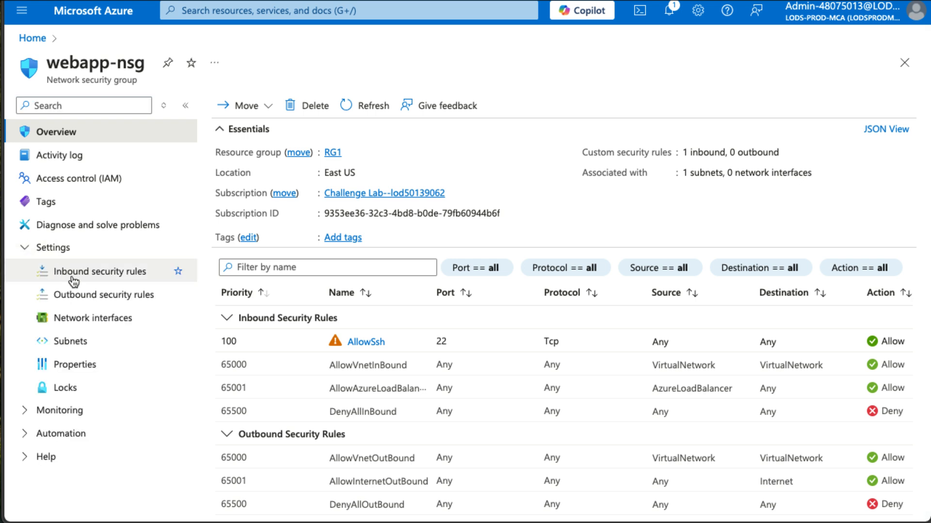
pyautogui.click(99, 306)
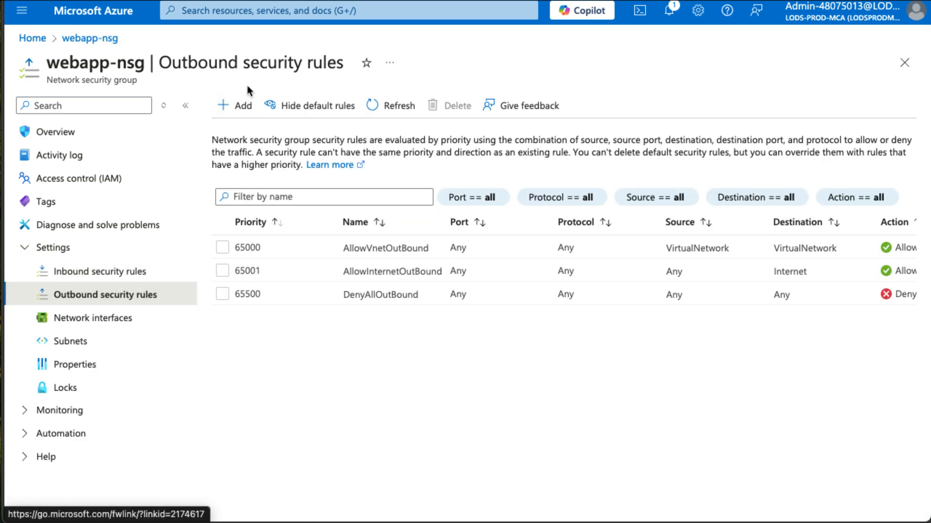
# - Begin a new outbound security rule with its source set to the service tag VirtualNetwork
pyautogui.click(242, 109)
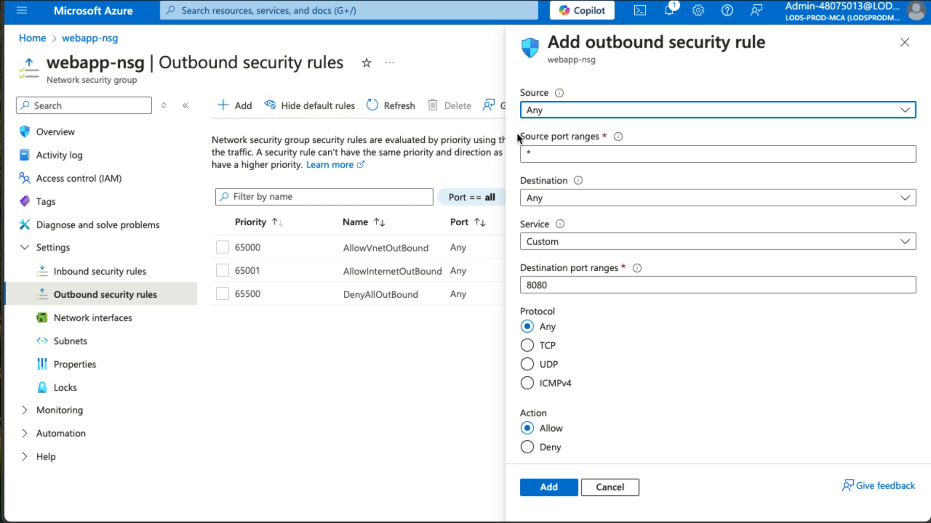
pyautogui.click(624, 113)
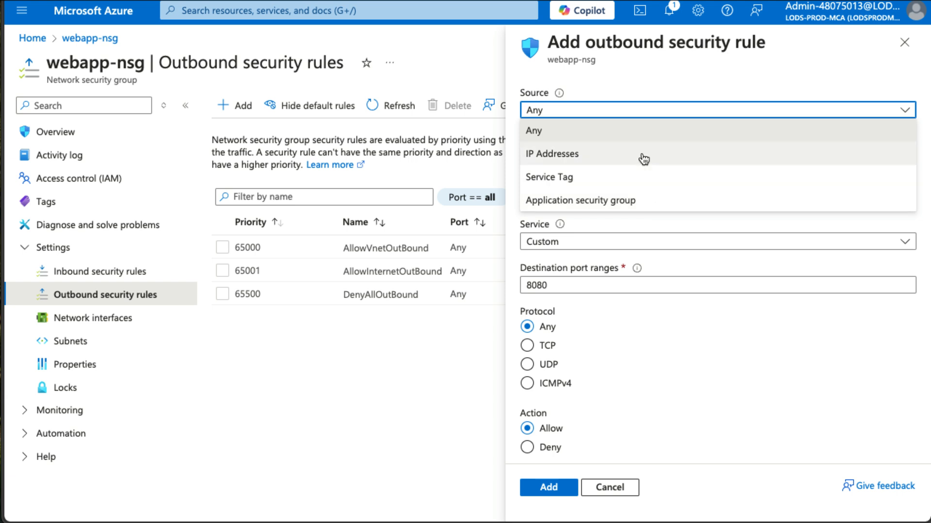
pyautogui.click(644, 187)
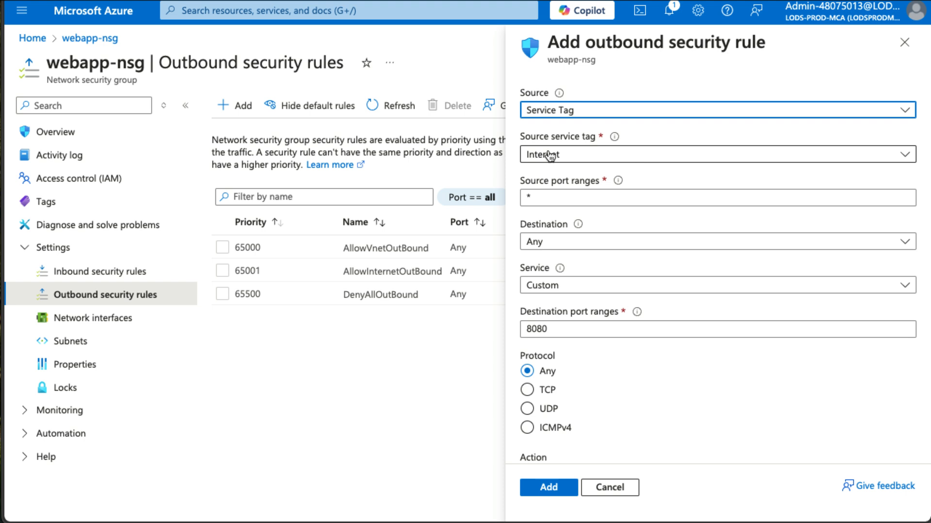
pyautogui.click(677, 153)
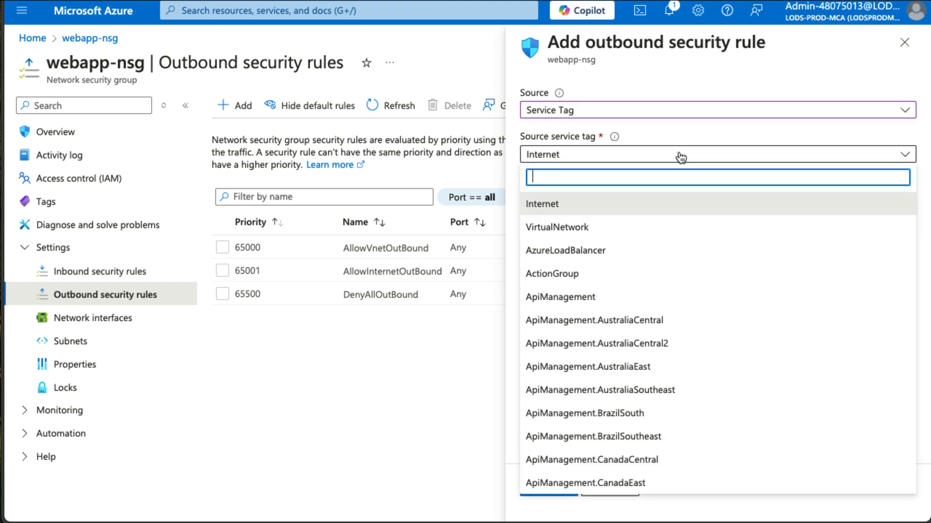
pyautogui.click(665, 233)
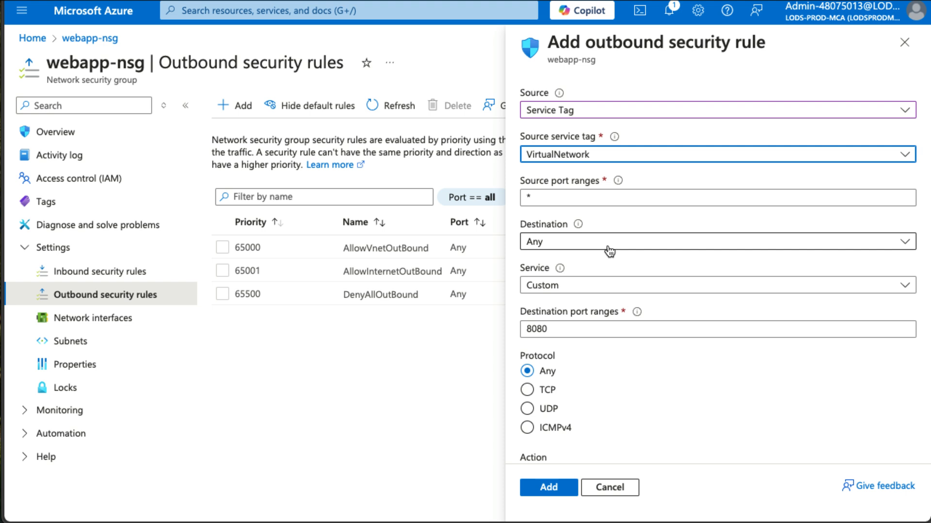
# - Set the outbound rule's destination to the service tag AzureKeyVault
pyautogui.scroll(-1, 608, 245)
pyautogui.click(602, 218)
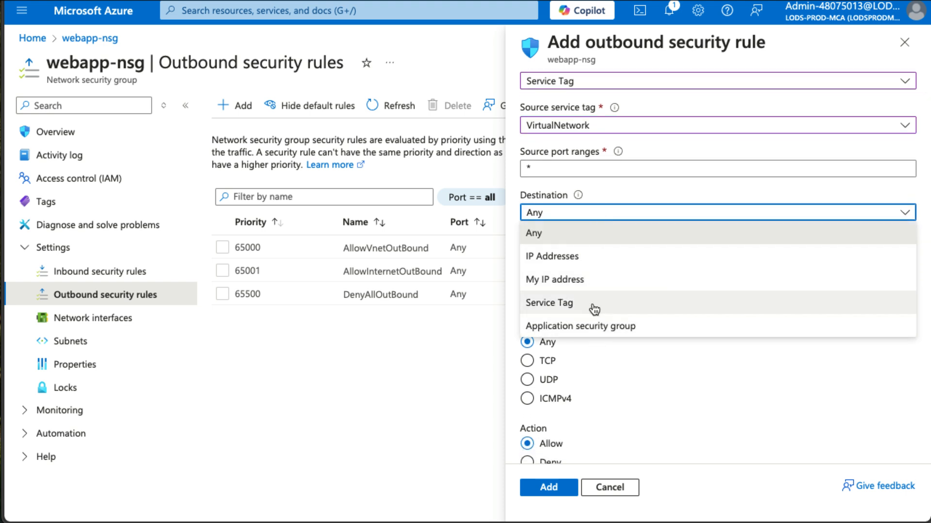
pyautogui.click(595, 309)
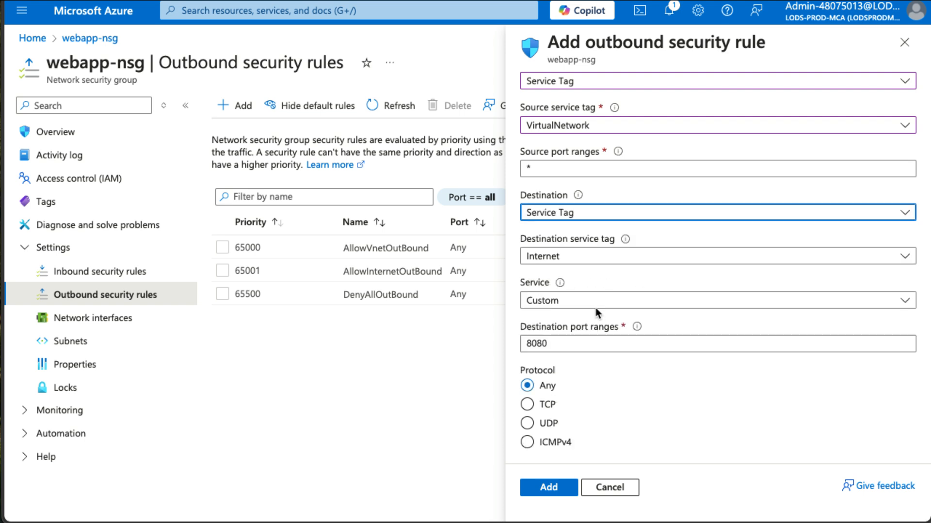
pyautogui.click(634, 258)
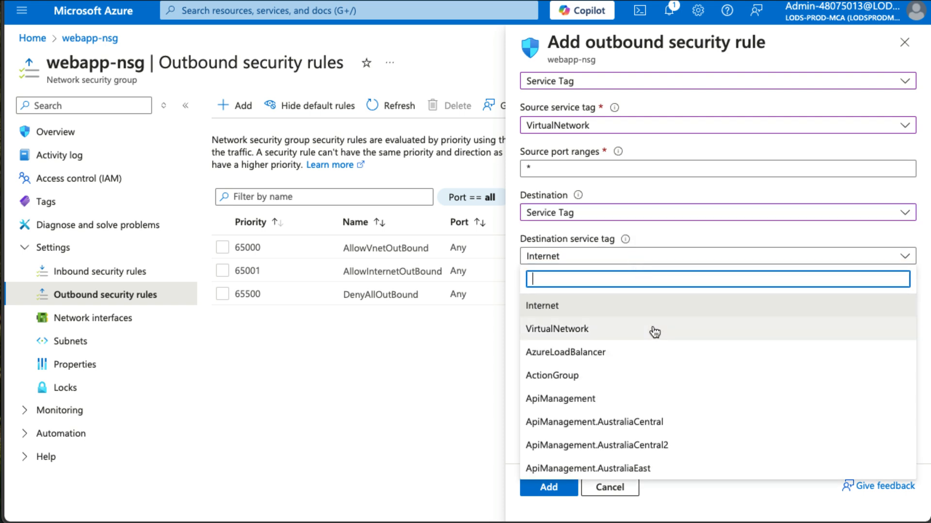
pyautogui.scroll(-15, 666, 358)
pyautogui.scroll(-10, 671, 367)
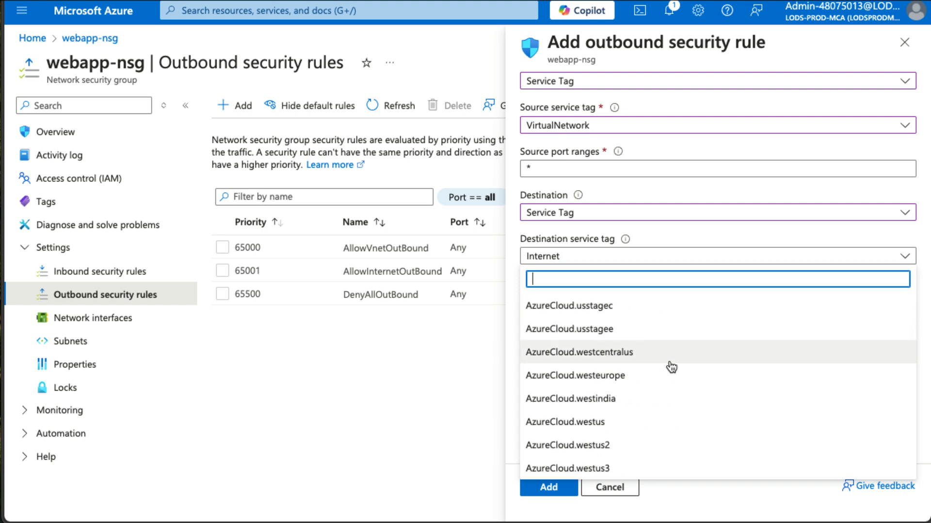
pyautogui.write('KeyV')
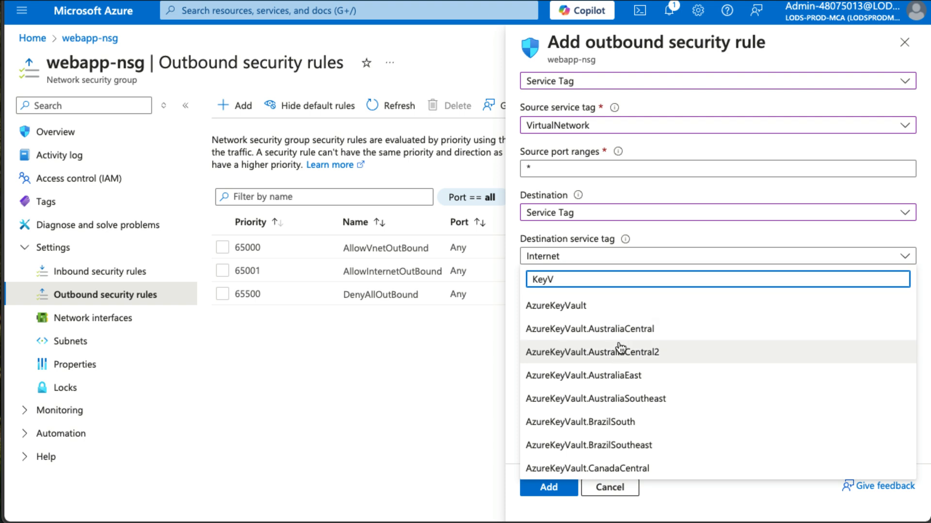
pyautogui.scroll(-15, 619, 347)
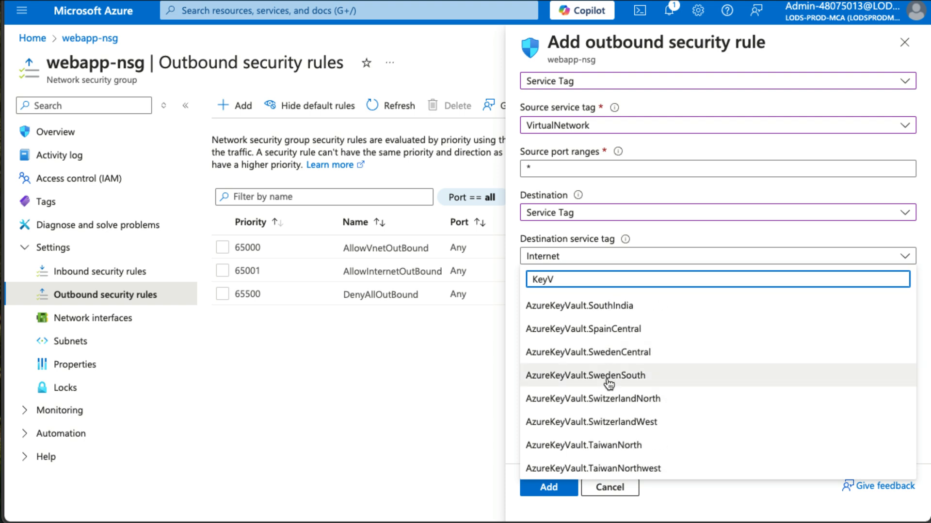
pyautogui.scroll(15, 608, 383)
pyautogui.click(590, 311)
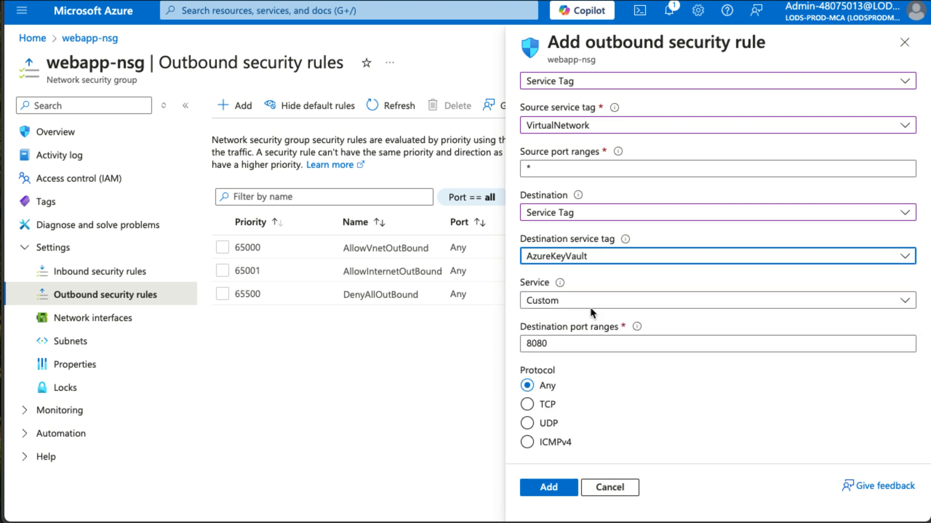
# - Set the outbound rule's destination port ranges to * and its priority to 100
pyautogui.doubleClick(584, 344)
pyautogui.write('*')
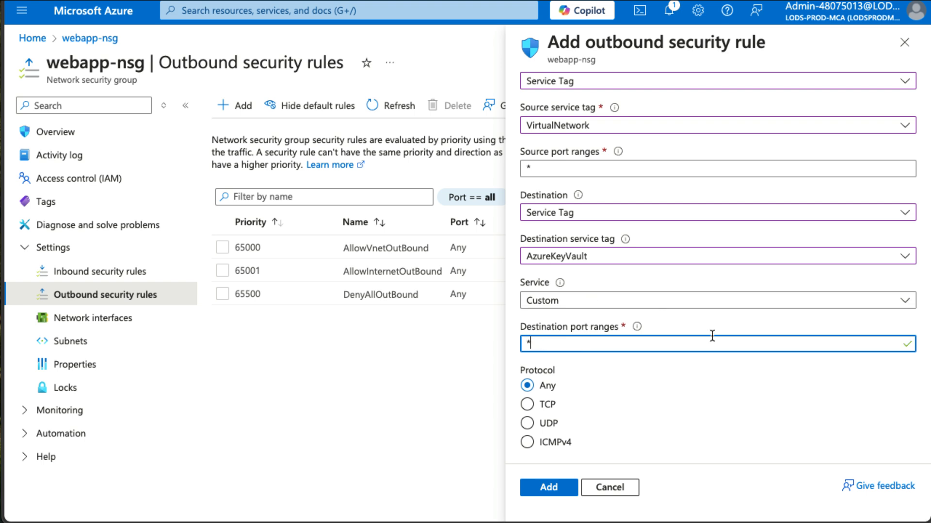
pyautogui.scroll(-3, 712, 336)
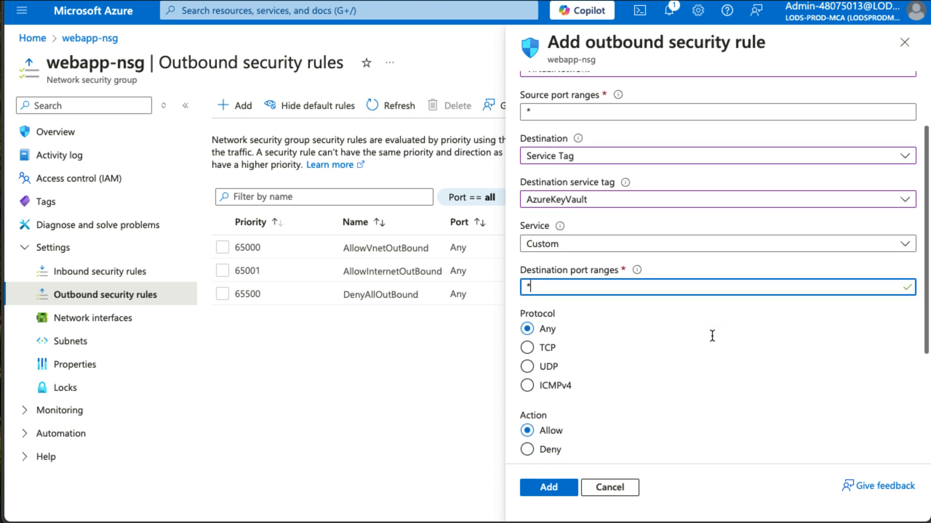
pyautogui.doubleClick(574, 399)
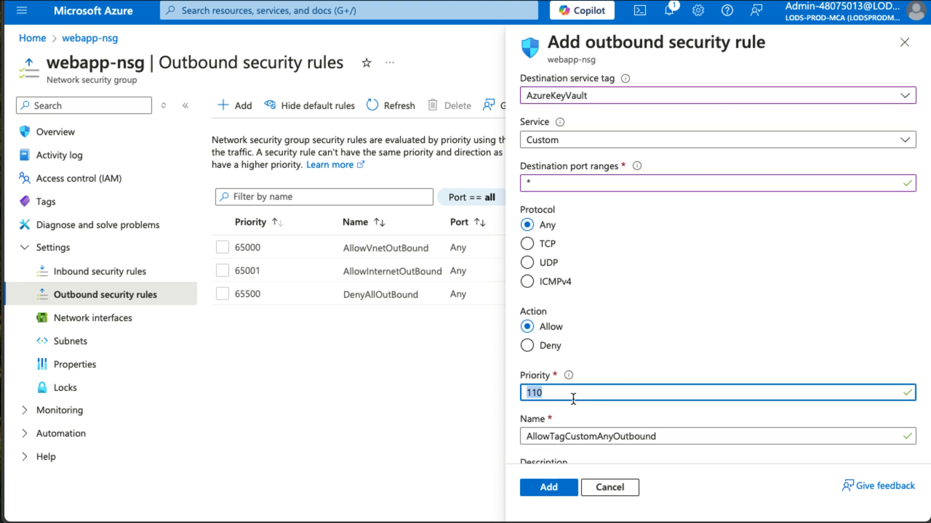
pyautogui.write('100')
# - Name the outbound rule AllowKeyVault and add it to webapp-nsg
pyautogui.scroll(-1, 575, 402)
pyautogui.moveTo(550, 387); pyautogui.dragTo(686, 388)
pyautogui.write('Ke')
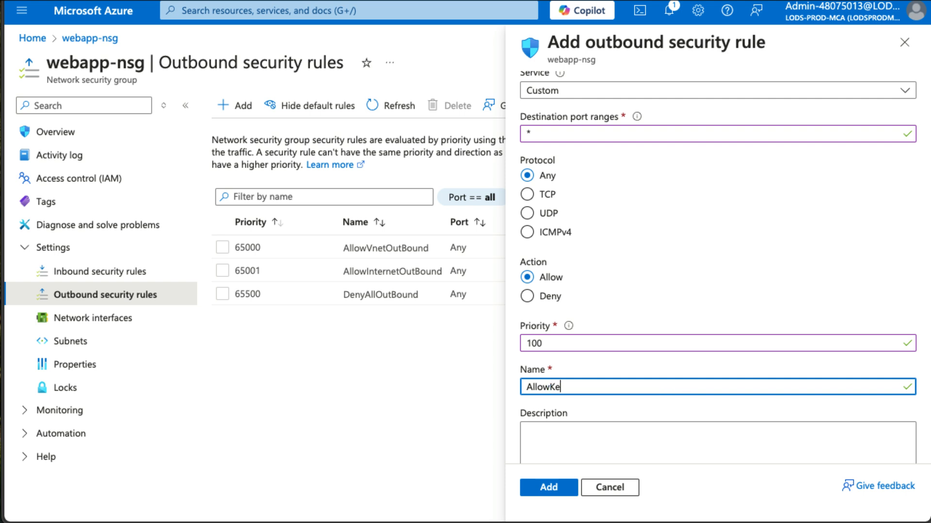
pyautogui.write('yVault')
pyautogui.click(557, 500)
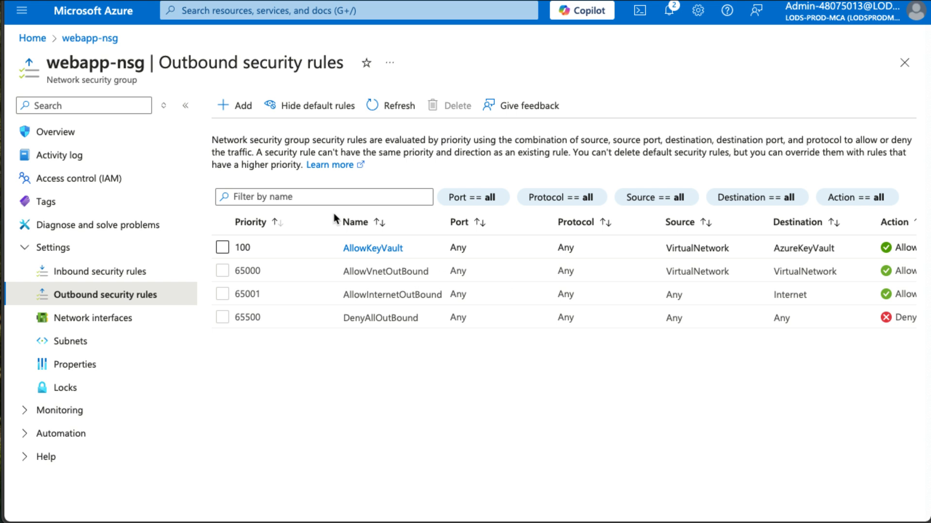
# - Open the key vault's networking settings and allow public access only from specific virtual networks and IP addresses
pyautogui.click(234, 9)
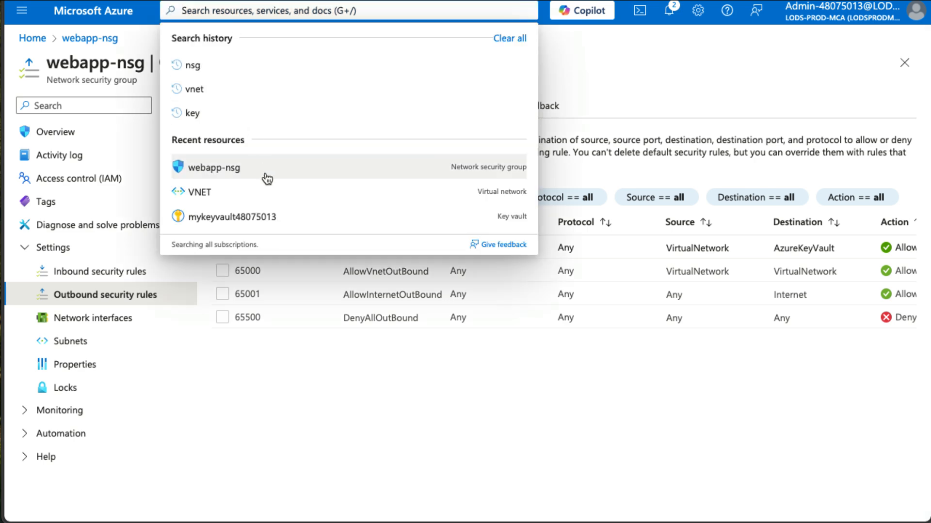
pyautogui.click(283, 218)
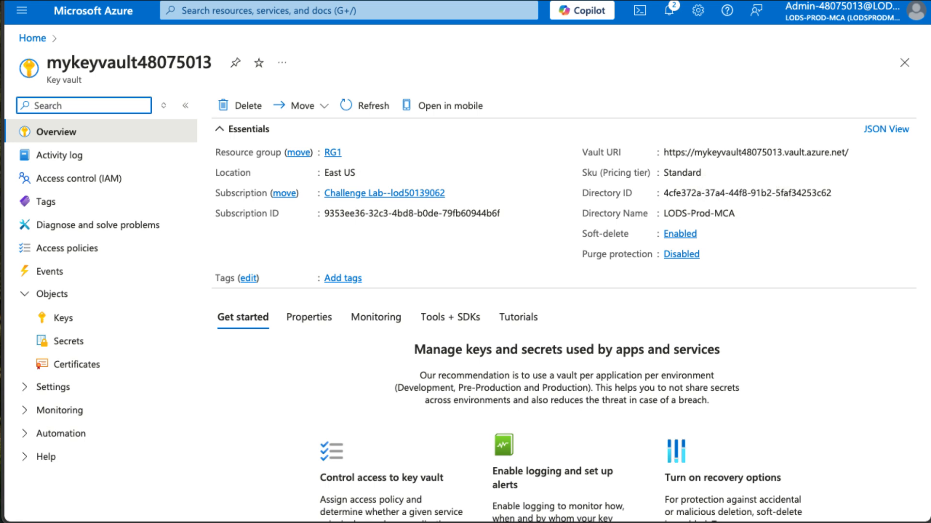
pyautogui.click(105, 395)
pyautogui.click(104, 442)
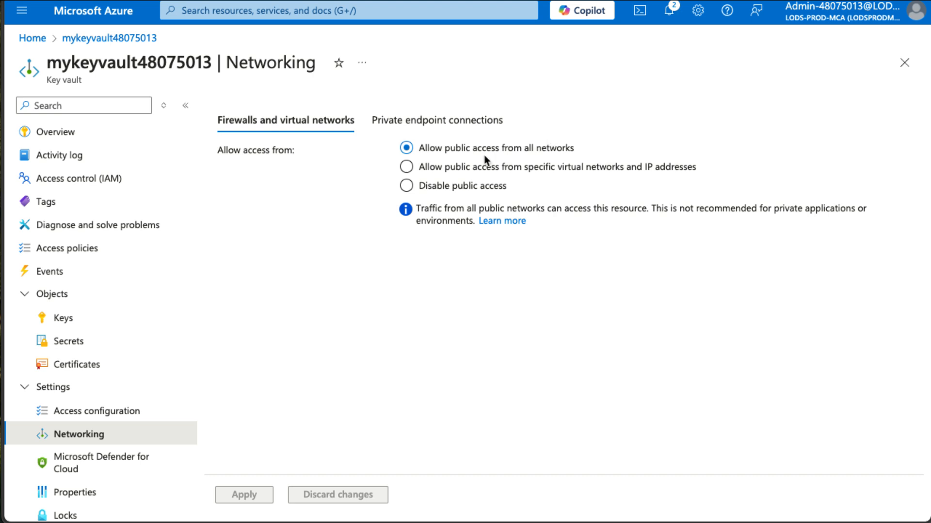
pyautogui.click(406, 168)
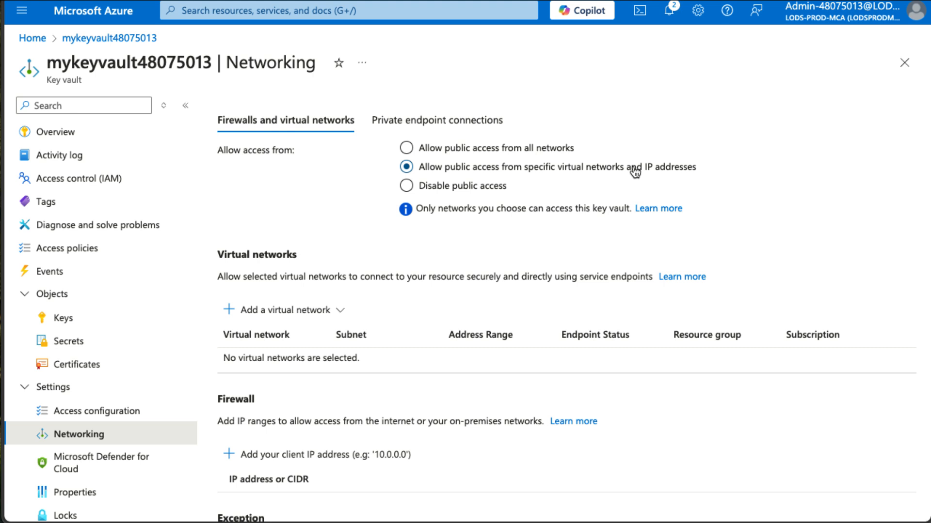
# - Begin adding an existing virtual network to the key vault, select VNET and show its available subnets
pyautogui.scroll(-2, 635, 172)
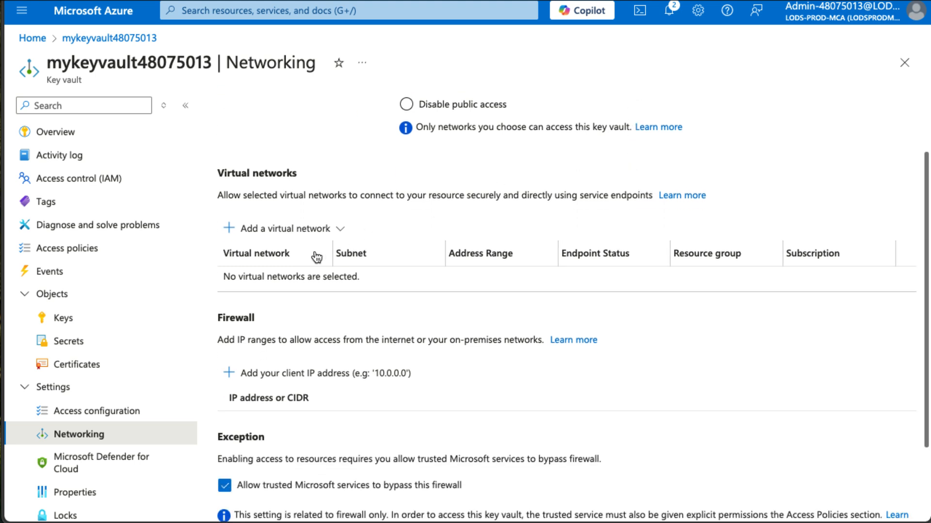
pyautogui.click(262, 237)
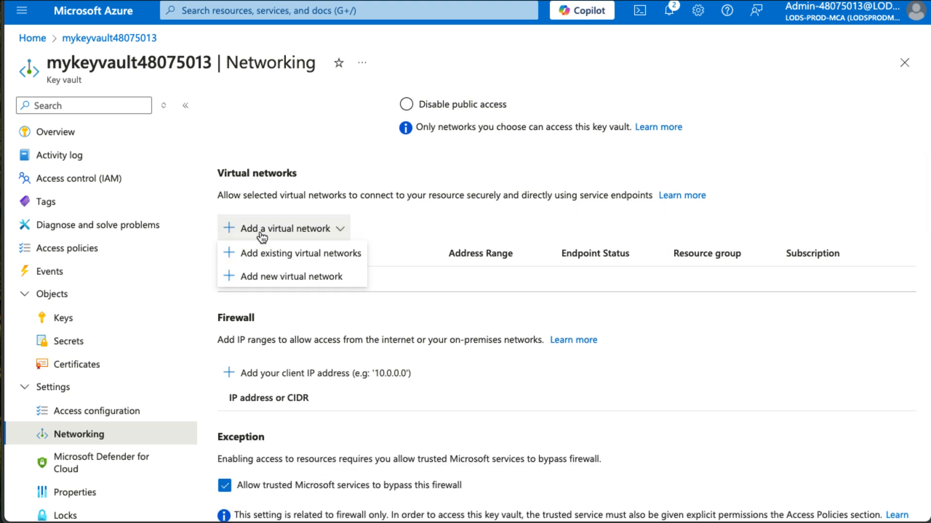
pyautogui.click(275, 253)
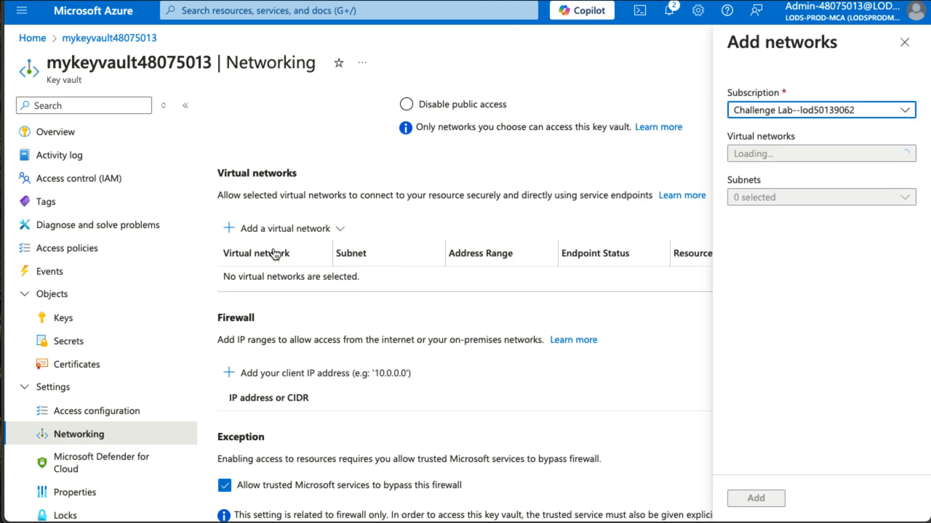
pyautogui.click(819, 153)
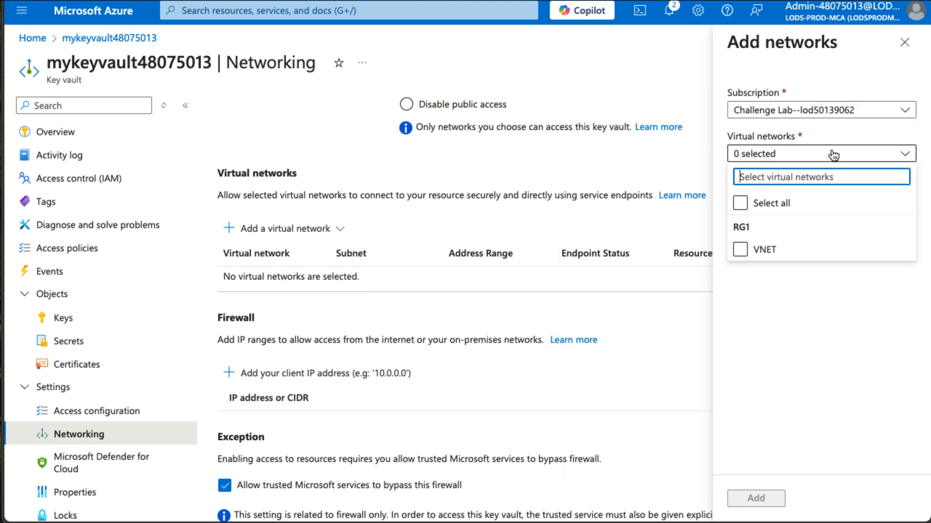
pyautogui.click(745, 257)
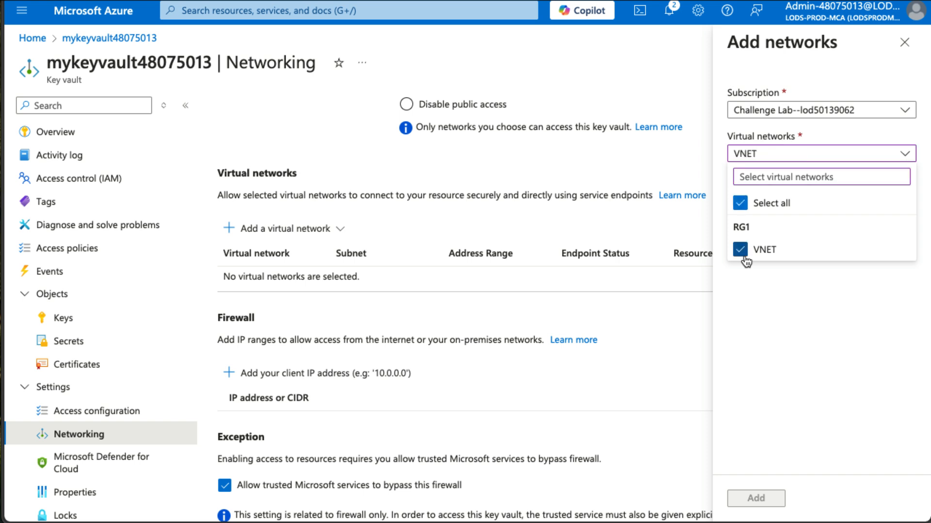
pyautogui.click(780, 311)
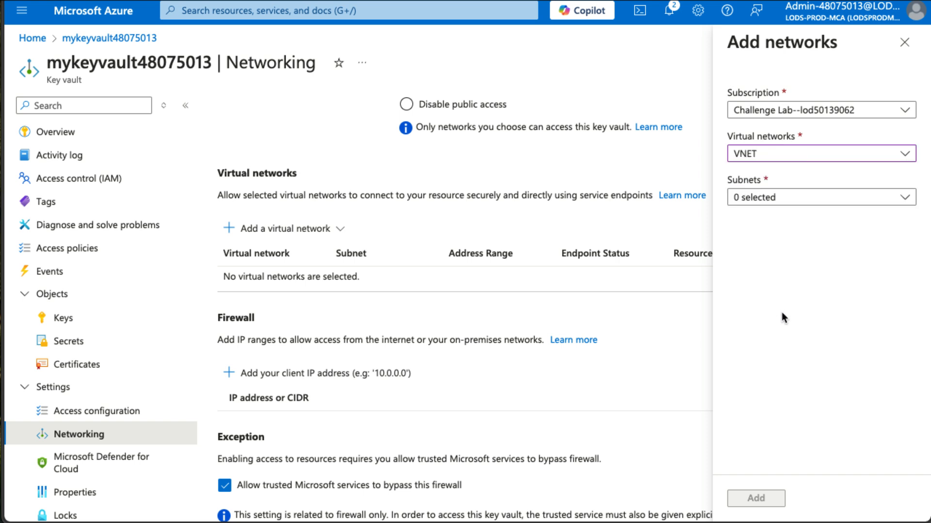
pyautogui.click(775, 200)
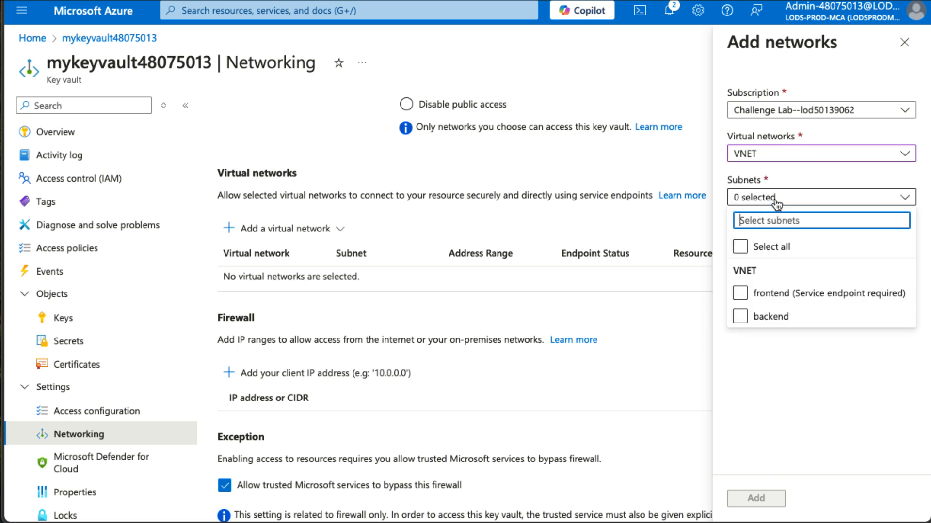
pyautogui.click(742, 316)
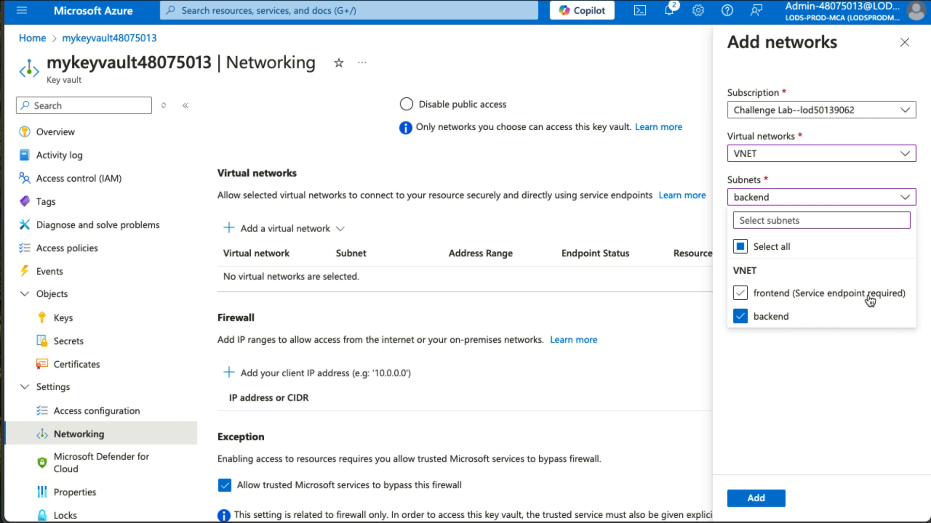
pyautogui.click(740, 317)
pyautogui.click(740, 293)
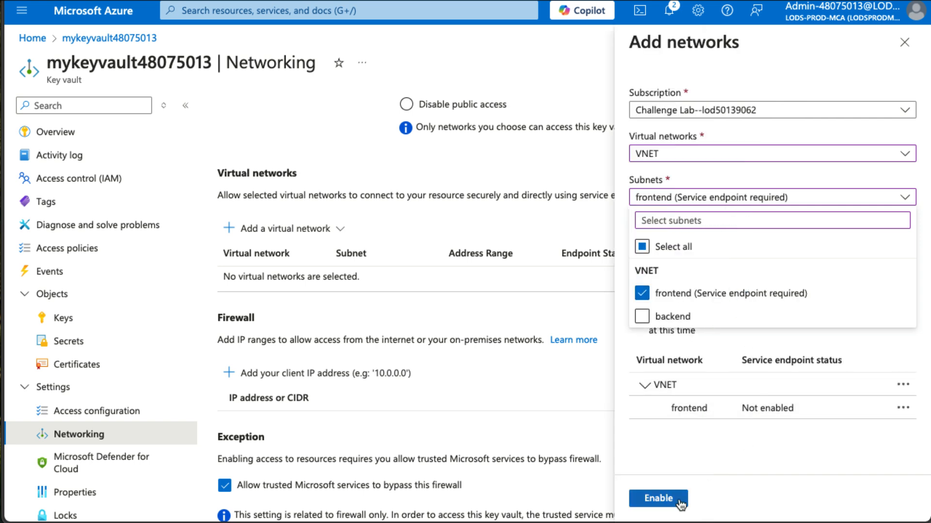
pyautogui.click(642, 297)
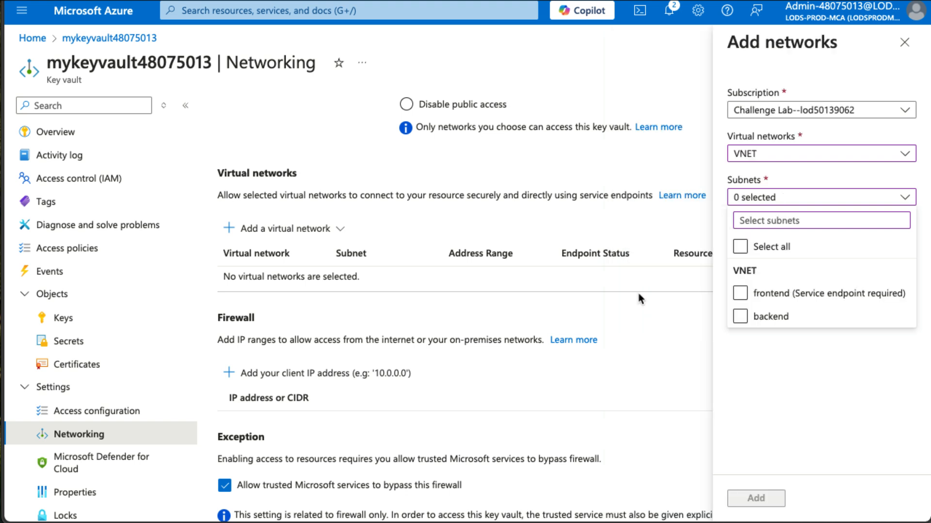
# - Add VNET's backend subnet to the key vault's allowed networks and apply the networking changes
pyautogui.click(741, 316)
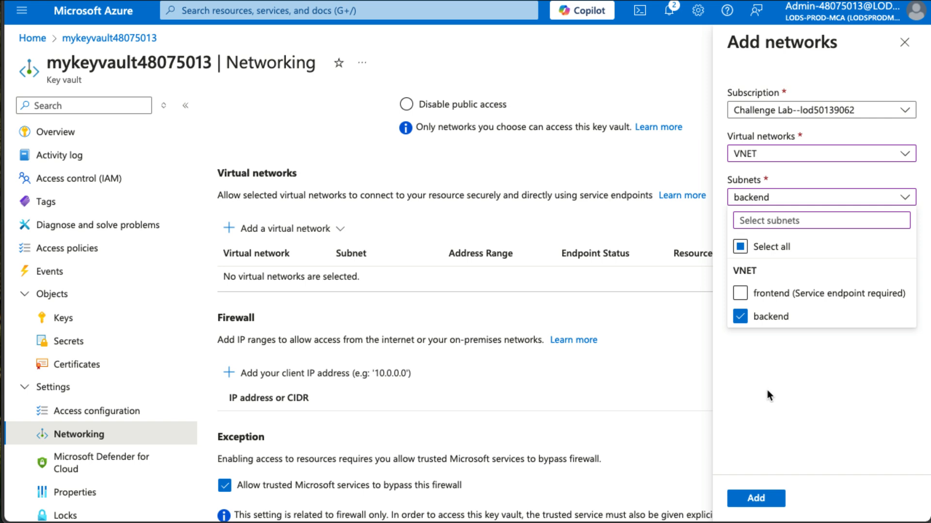
pyautogui.click(752, 499)
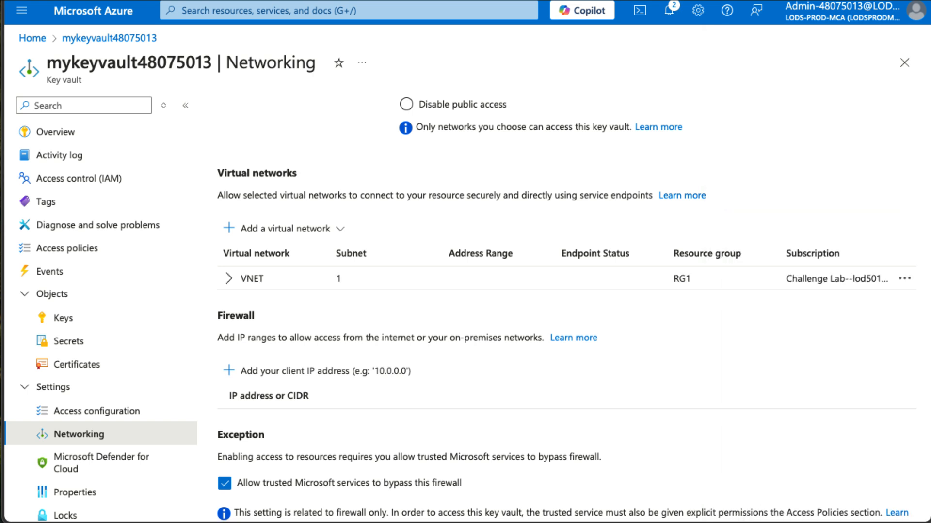
pyautogui.scroll(-1, 640, 400)
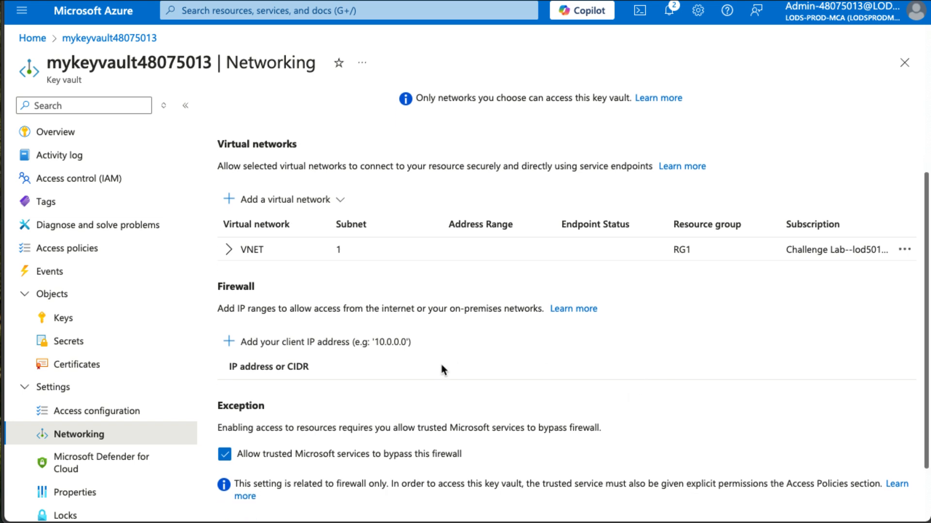
pyautogui.scroll(-2, 497, 368)
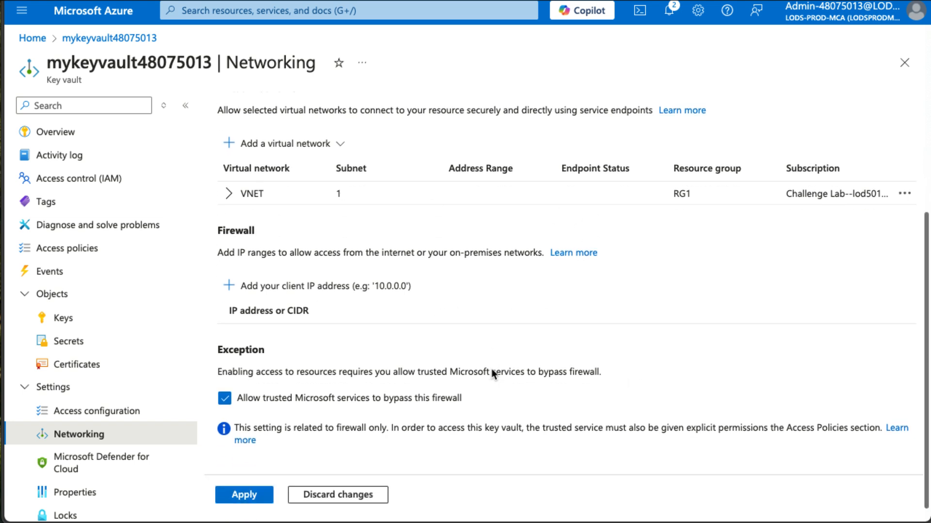
pyautogui.click(248, 500)
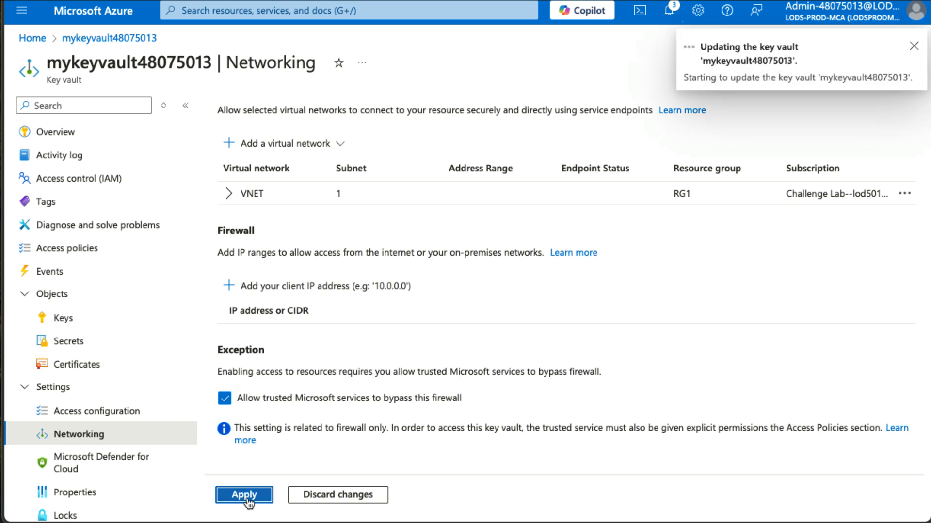
pyautogui.click(914, 46)
# - Reopen Cloud Shell and rerun the az keyvault secret show command for challenge-secret to test access to the vault
pyautogui.click(639, 14)
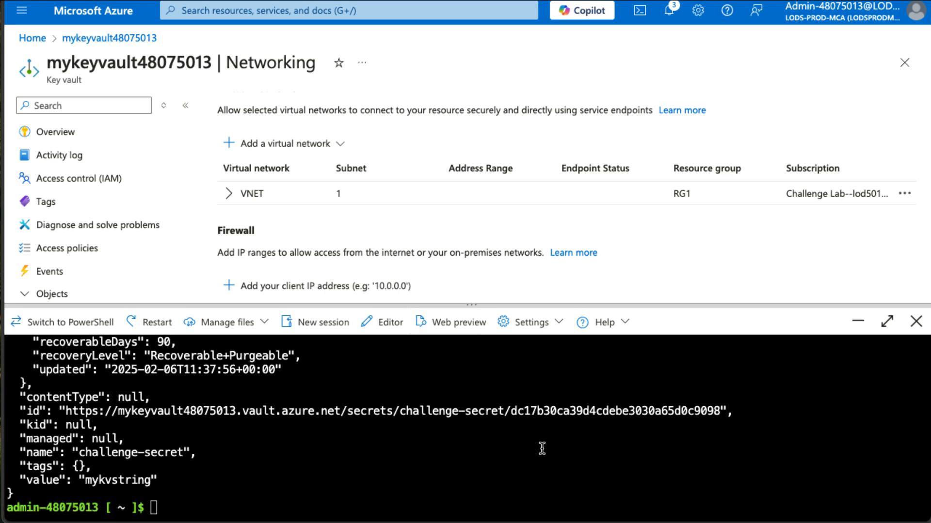
pyautogui.press('Up')
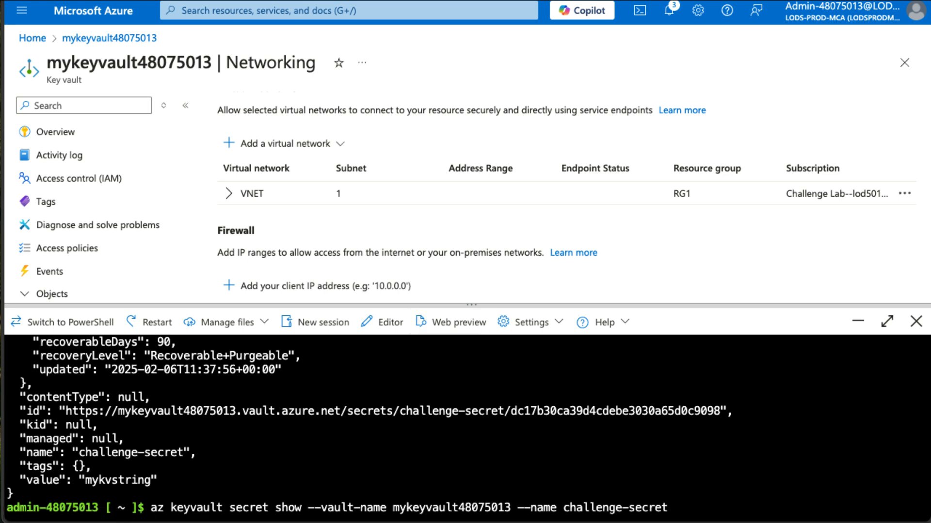
pyautogui.press('Return')
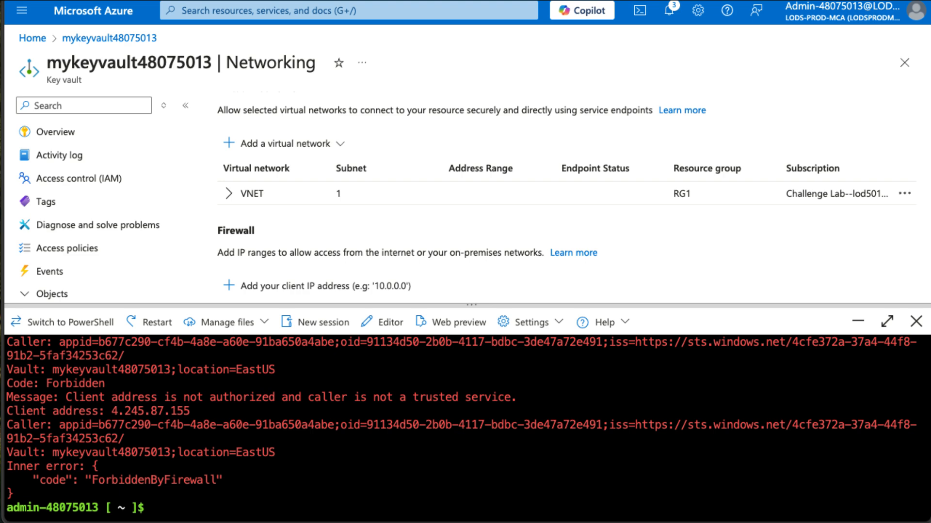
# - Find the virtual machine VM2 in the portal and open its overview to look up its public IP address
pyautogui.click(381, 48)
pyautogui.click(346, 10)
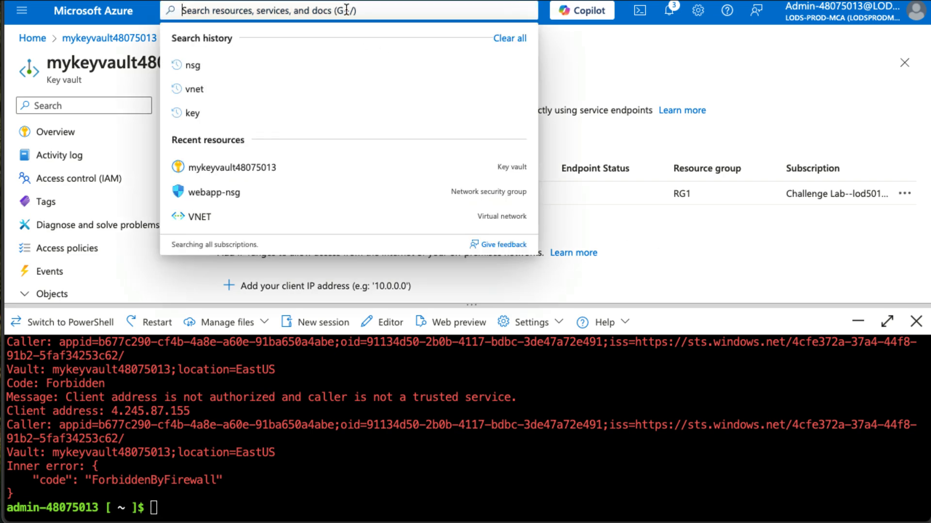
pyautogui.write('VM2')
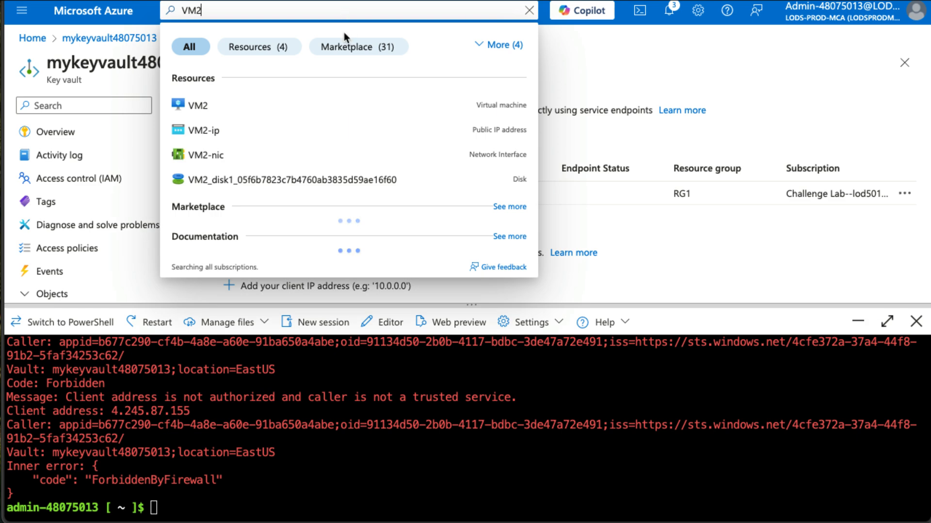
pyautogui.click(244, 101)
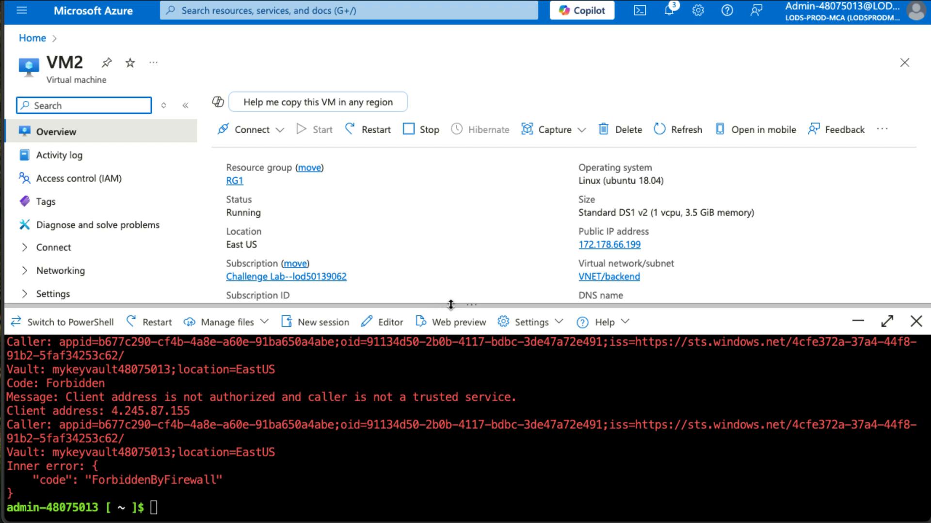
pyautogui.click(887, 322)
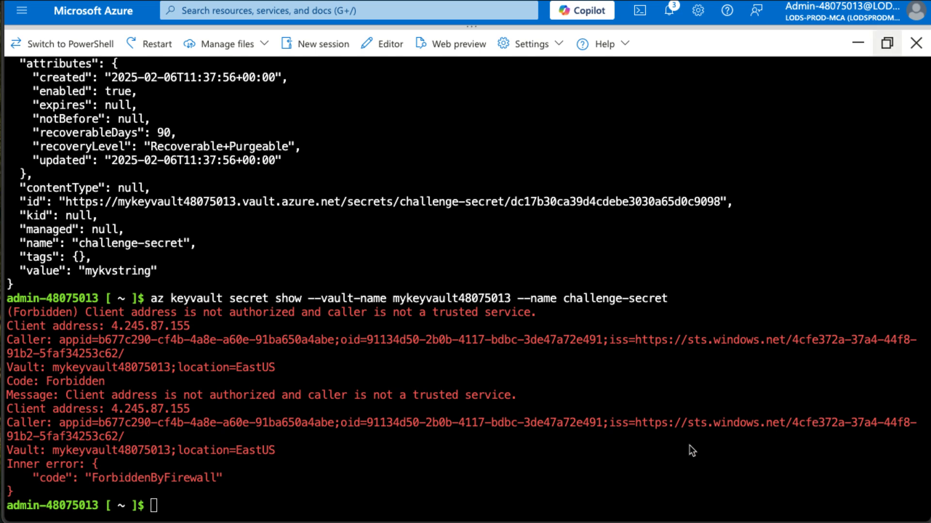
pyautogui.hotkey('ctrl', 'v')
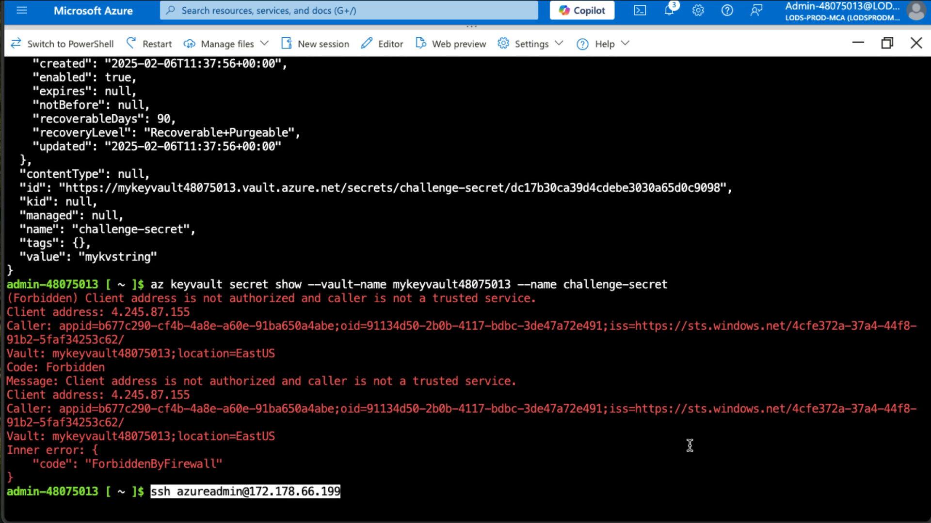
pyautogui.press('Return')
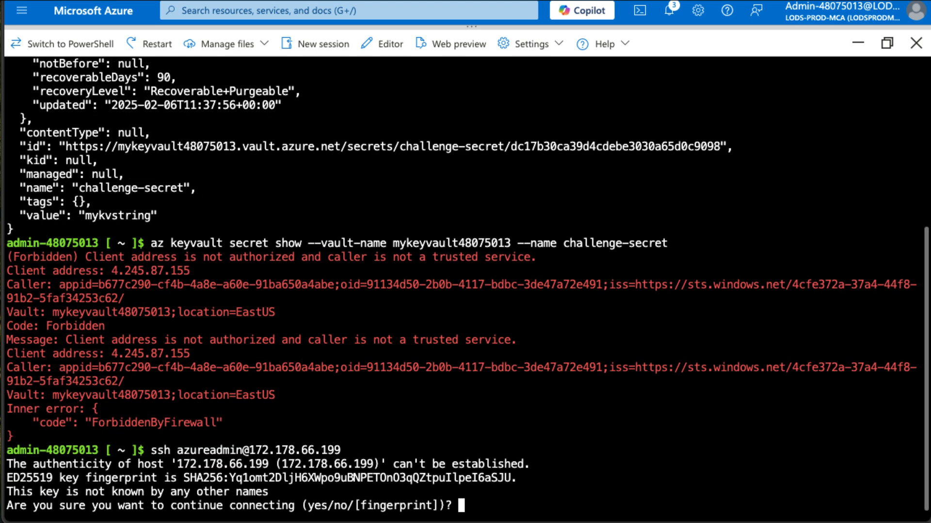
pyautogui.write('yes')
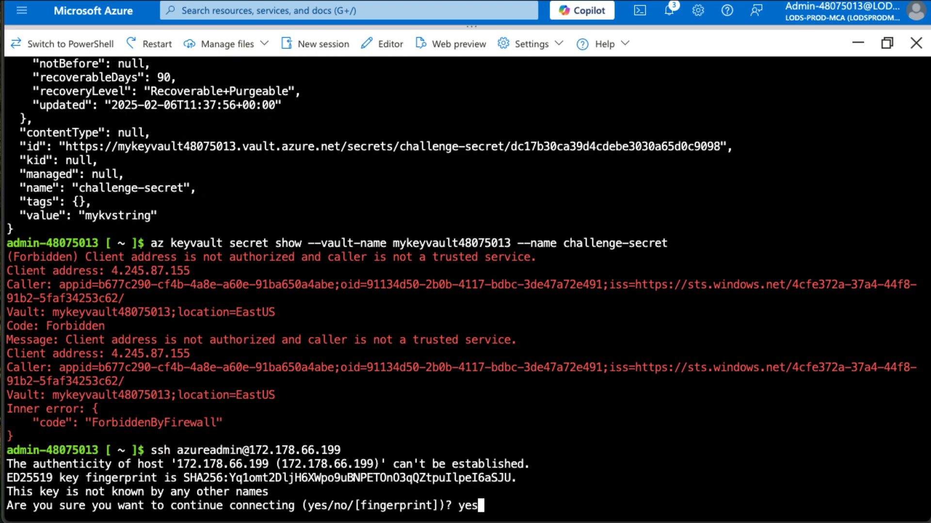
pyautogui.press('Return')
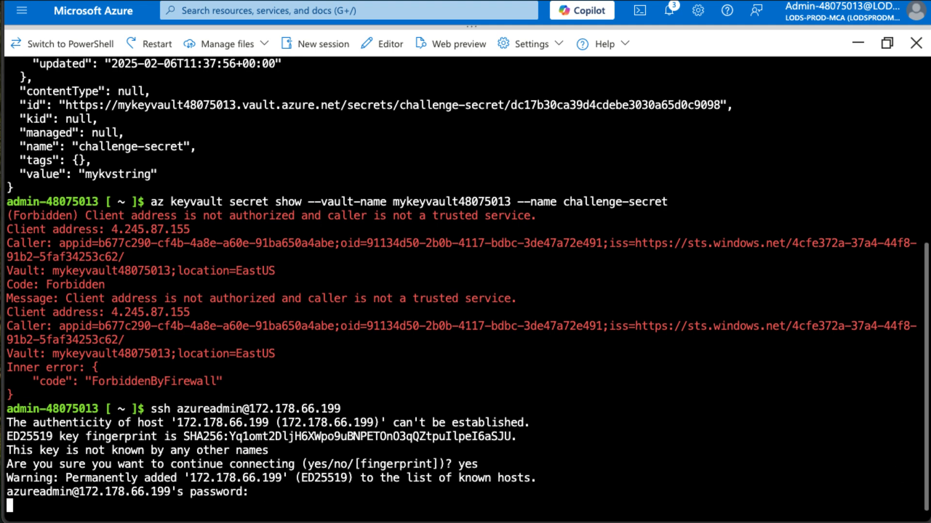
pyautogui.press('Return')
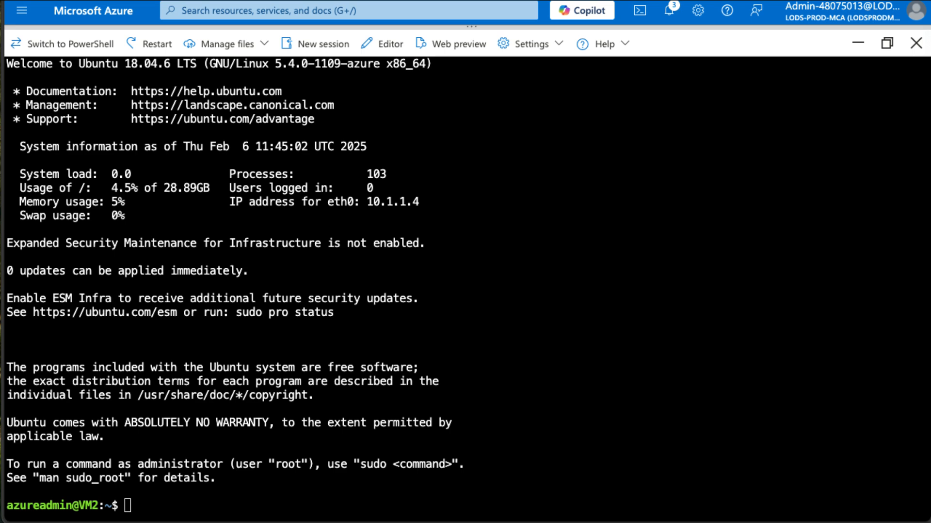
pyautogui.click(732, 448)
pyautogui.write('curl -sL https://aka.ms/InstallAzureCLIDeb | sudo bash')
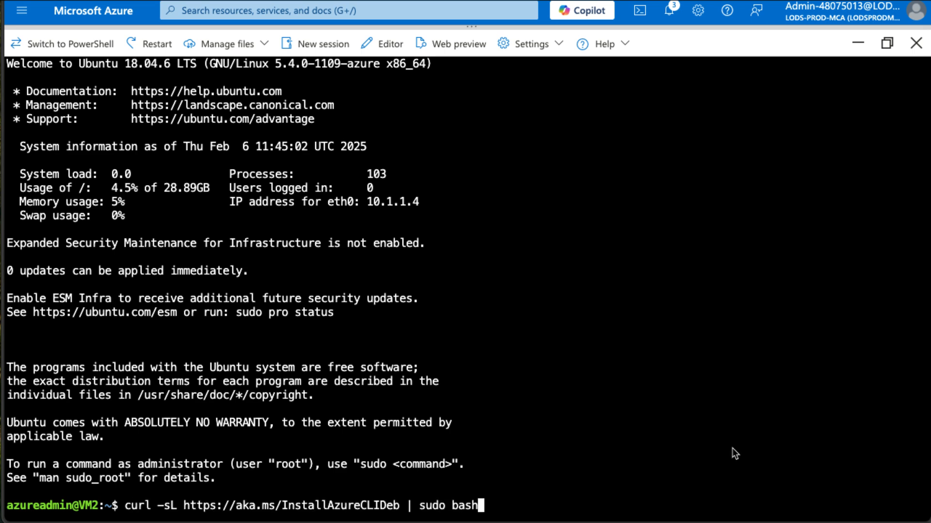
pyautogui.press('Return')
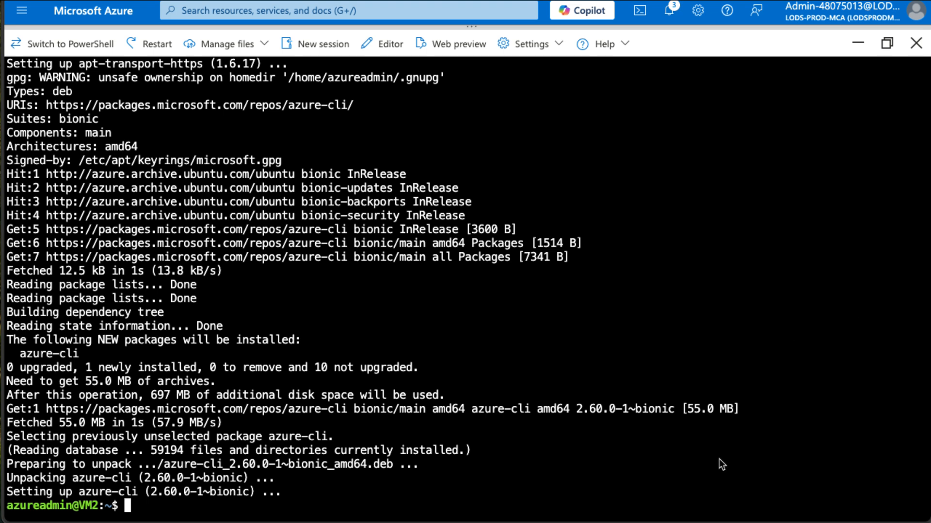
# - Run az login on VM2 and complete the device sign-in with the displayed verification code
pyautogui.write('az login')
pyautogui.press('Return')
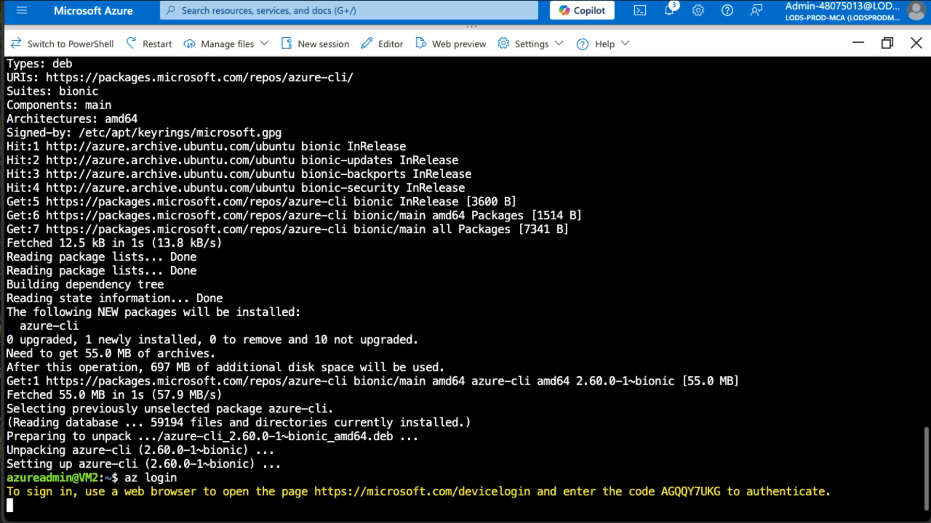
pyautogui.click(339, 502)
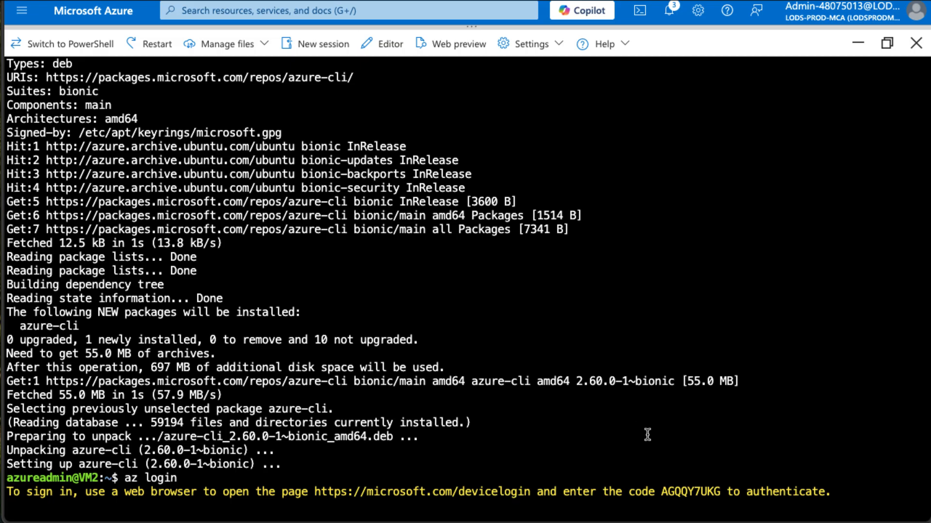
pyautogui.moveTo(661, 492); pyautogui.dragTo(720, 492)
pyautogui.click(617, 395)
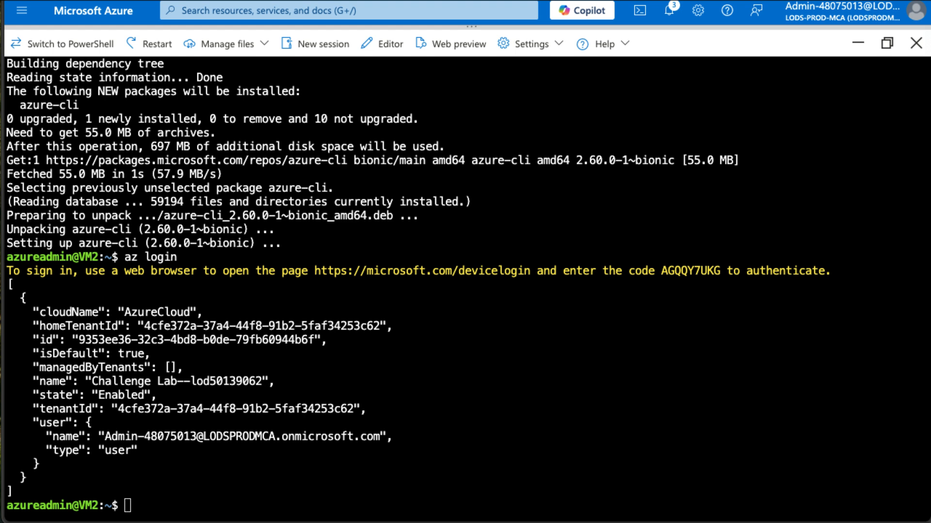
# - Run az keyvault secret show for challenge-secret from VM2 to test access to the key vault
pyautogui.hotkey('ctrl', 'v')
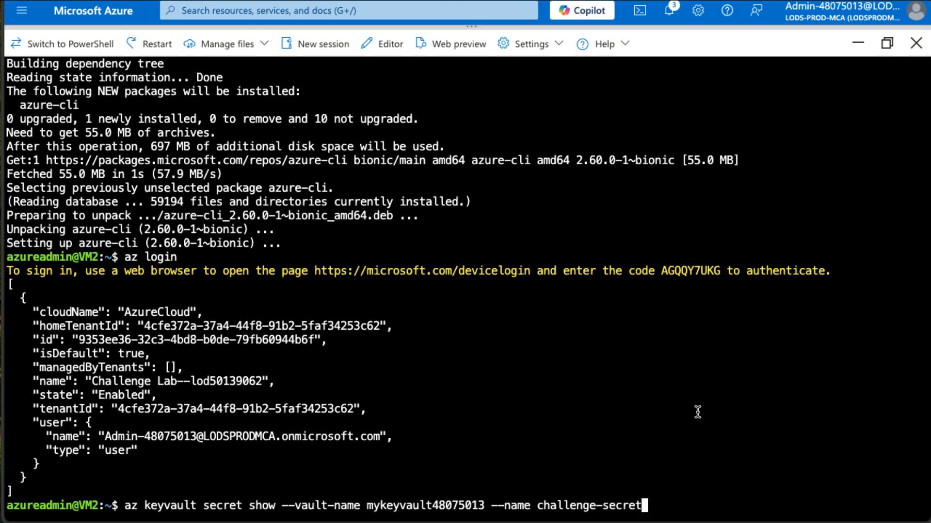
pyautogui.press('Return')
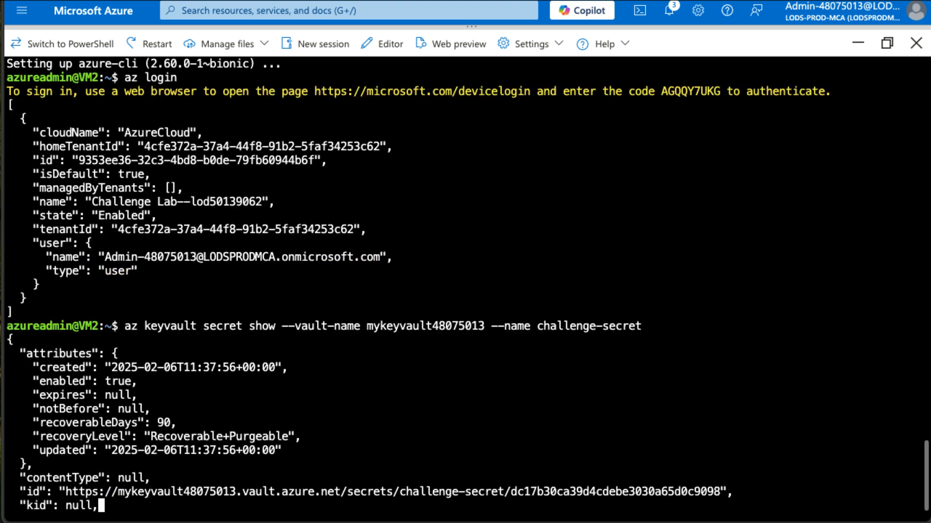